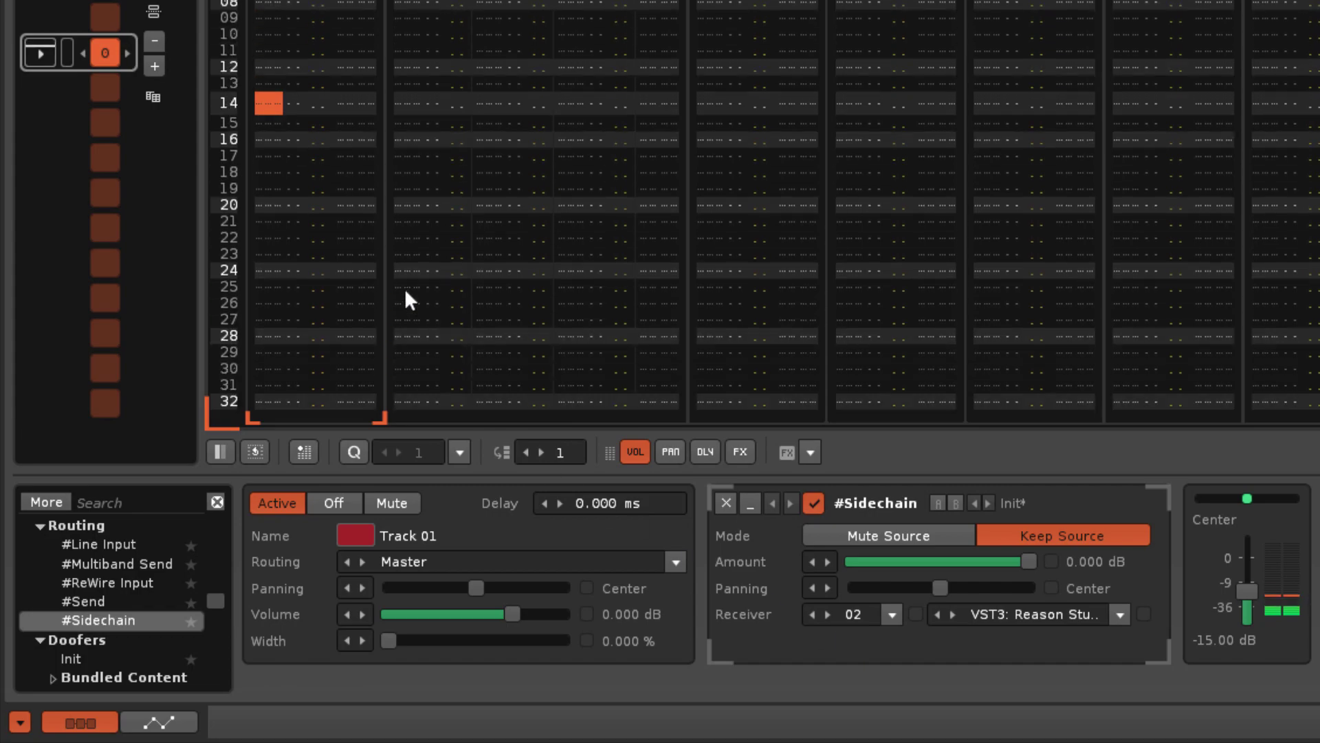
# Open Track 02's Reason Rack plugin editor to show the MClass Compressor and Pulveriser
pyautogui.click(401, 287)
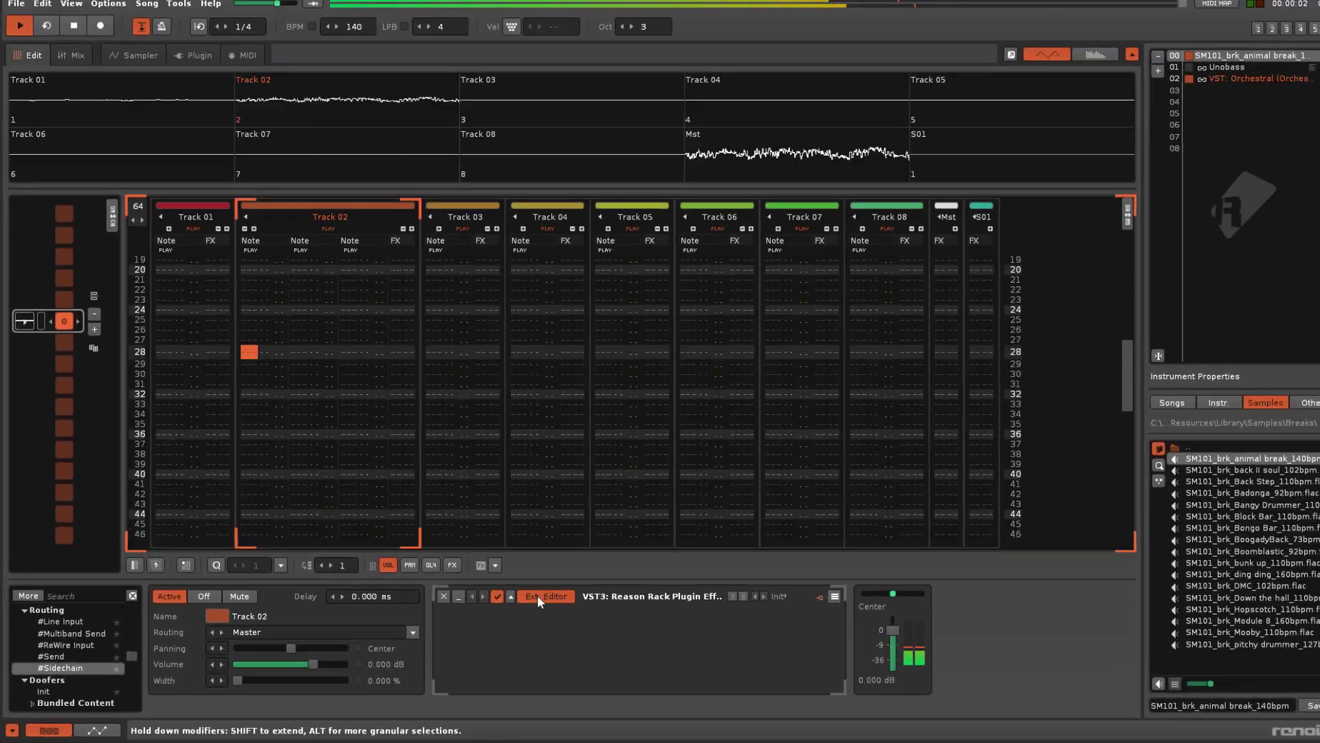
pyautogui.click(538, 595)
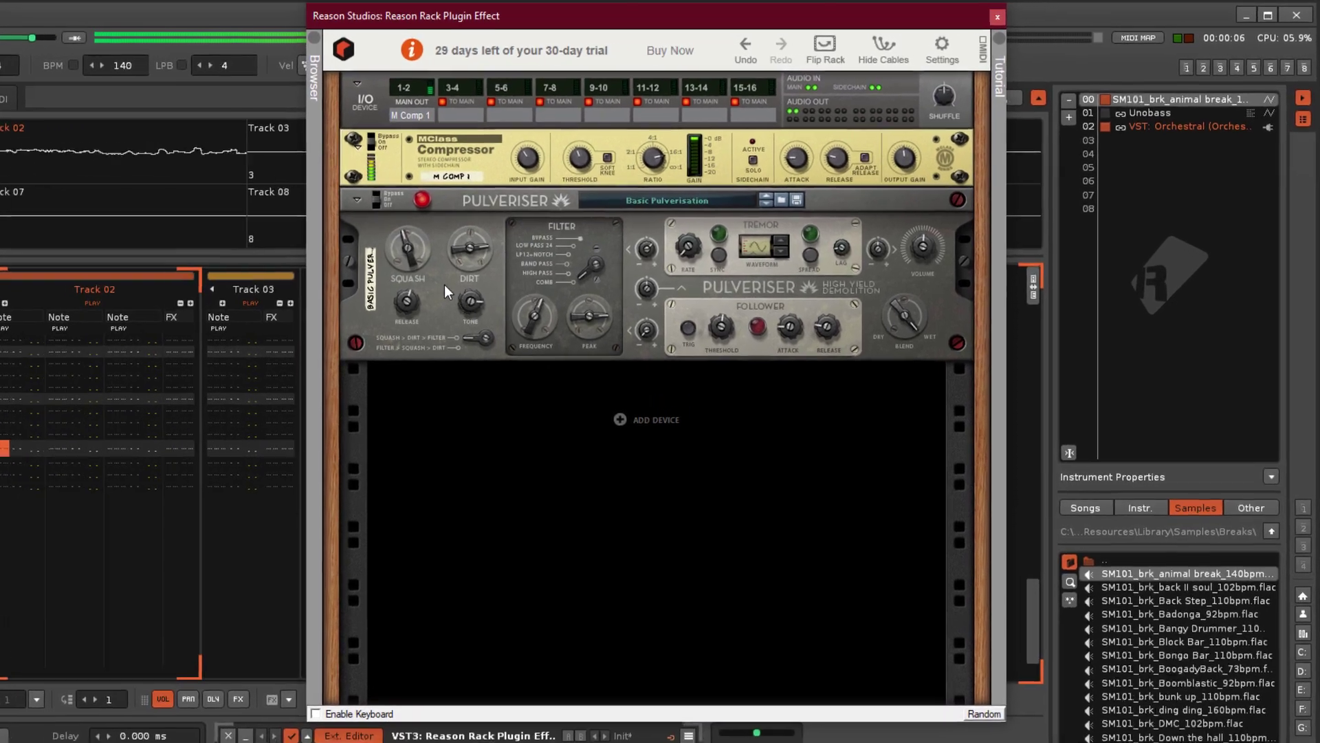
# Flip the Reason rack from the Pulveriser's context menu to view the back-panel cabling
pyautogui.rightClick(603, 232)
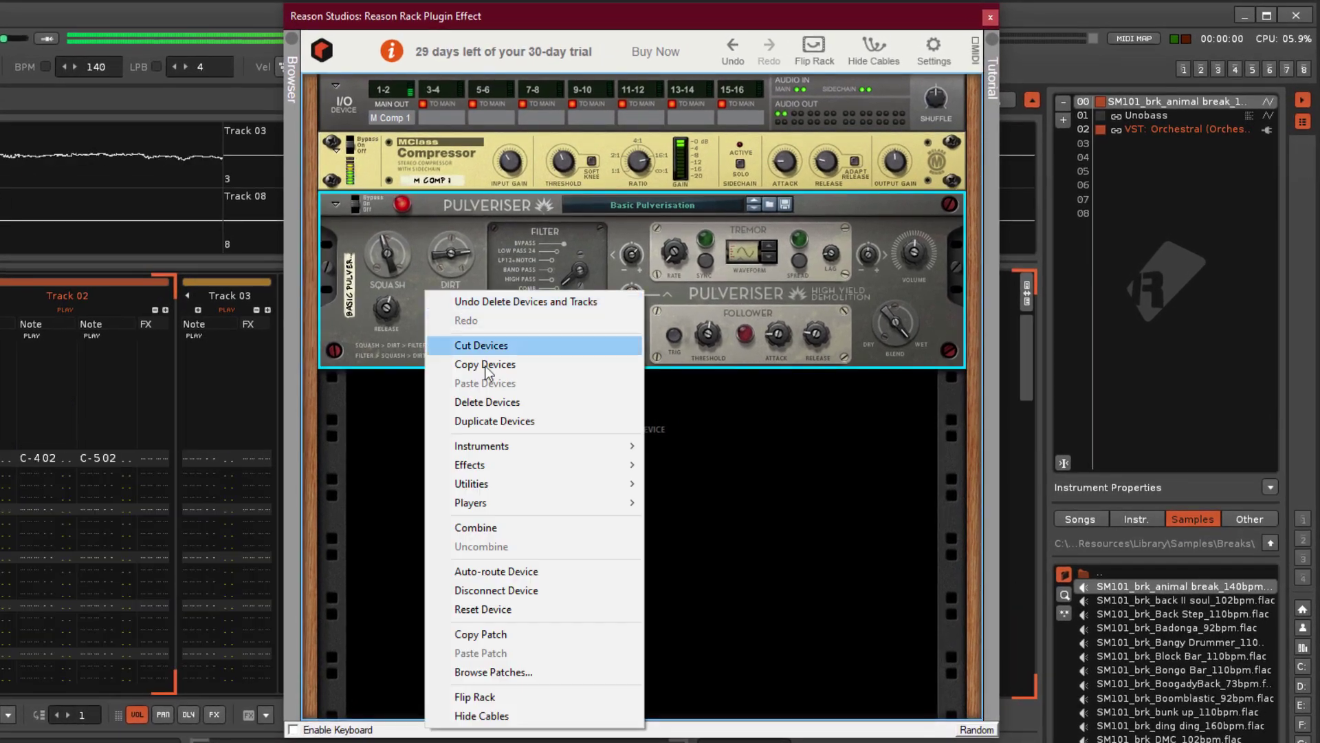
pyautogui.click(507, 696)
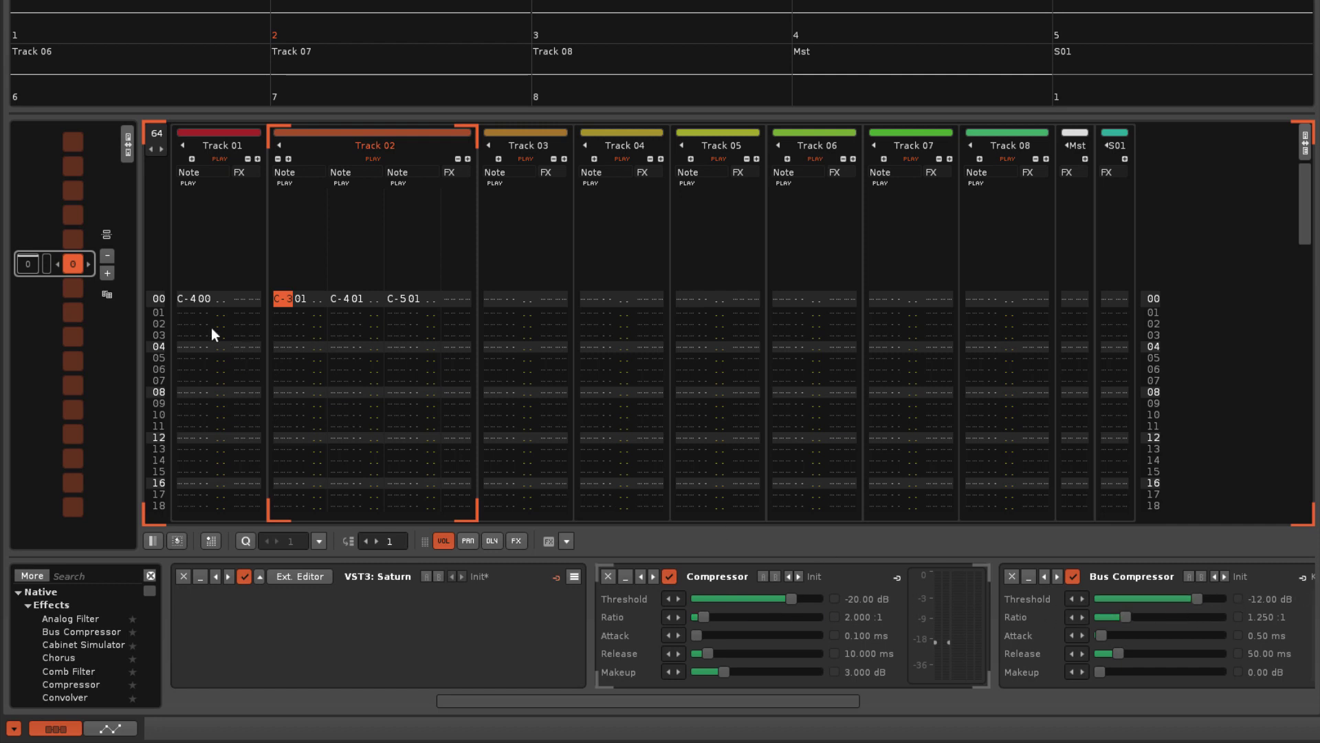
# Set Track 01's #Sidechain receiver device to Compressor, then view Track 02's chain
pyautogui.click(176, 299)
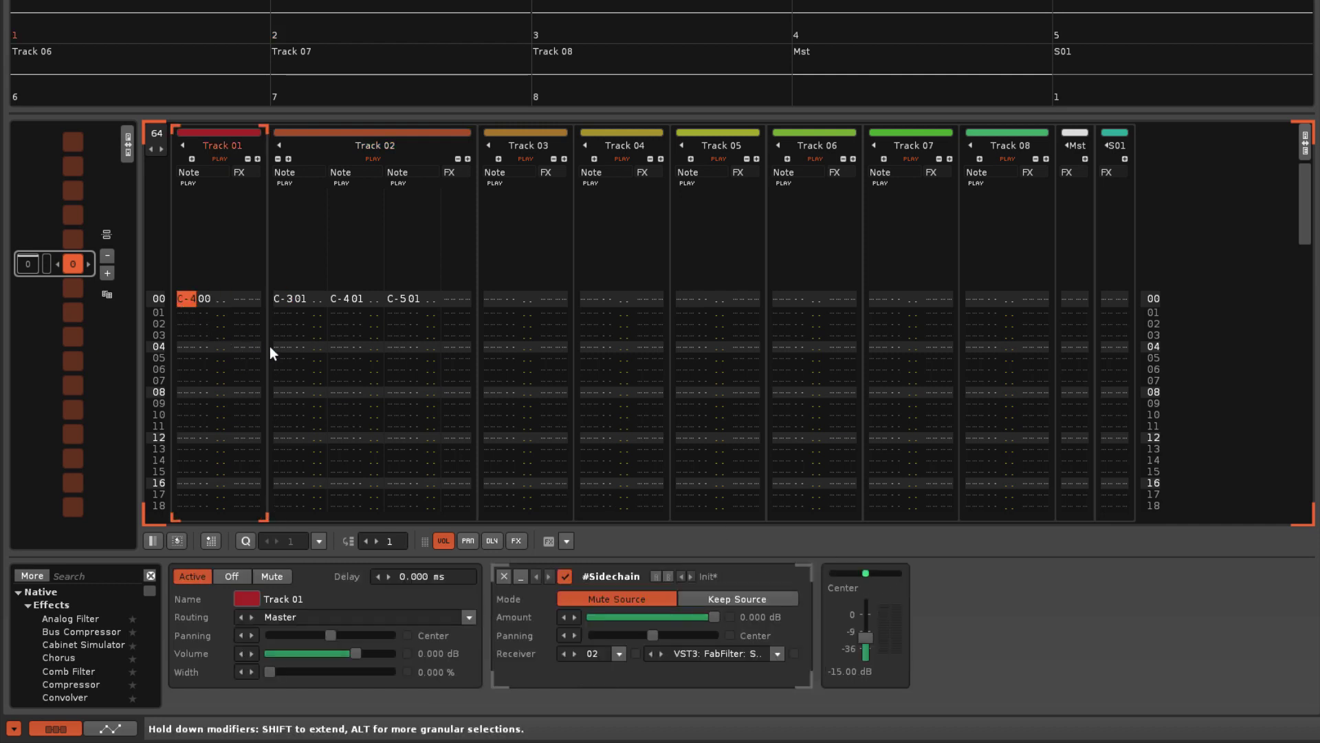
pyautogui.click(778, 654)
pyautogui.click(720, 585)
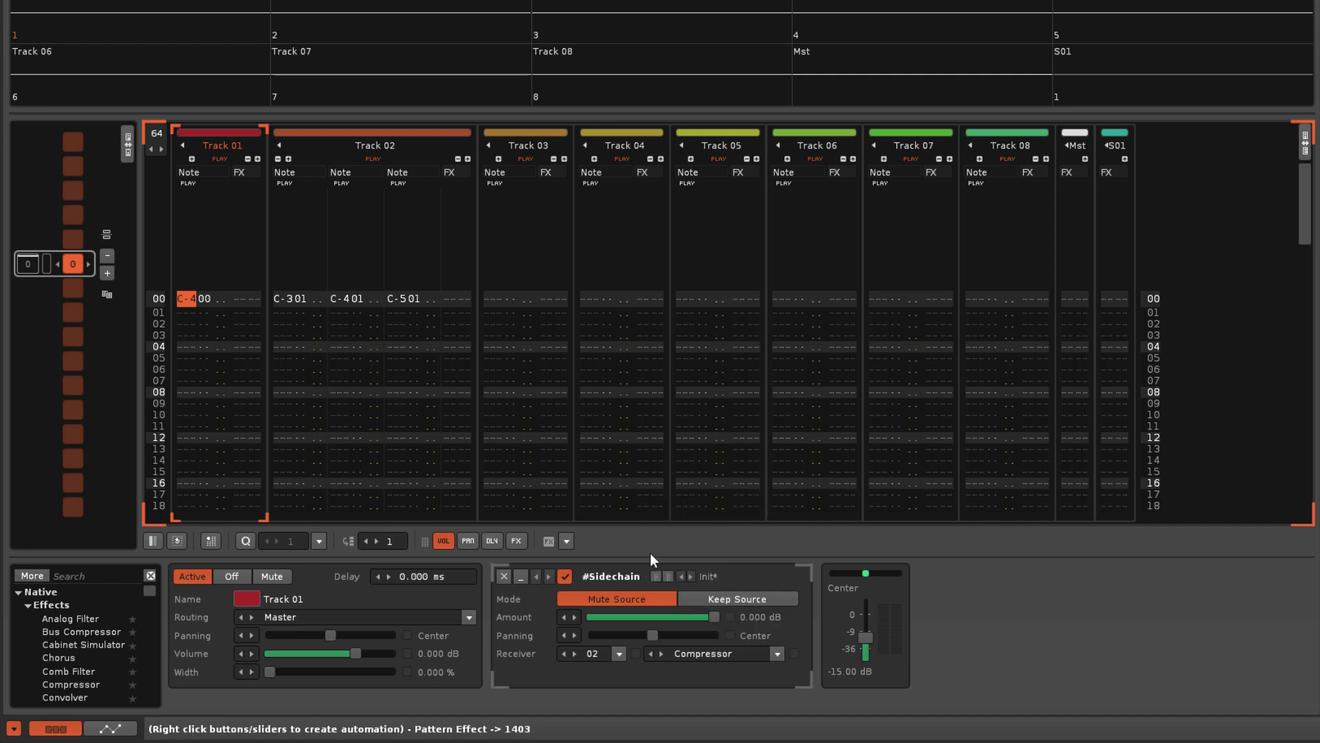
pyautogui.click(286, 299)
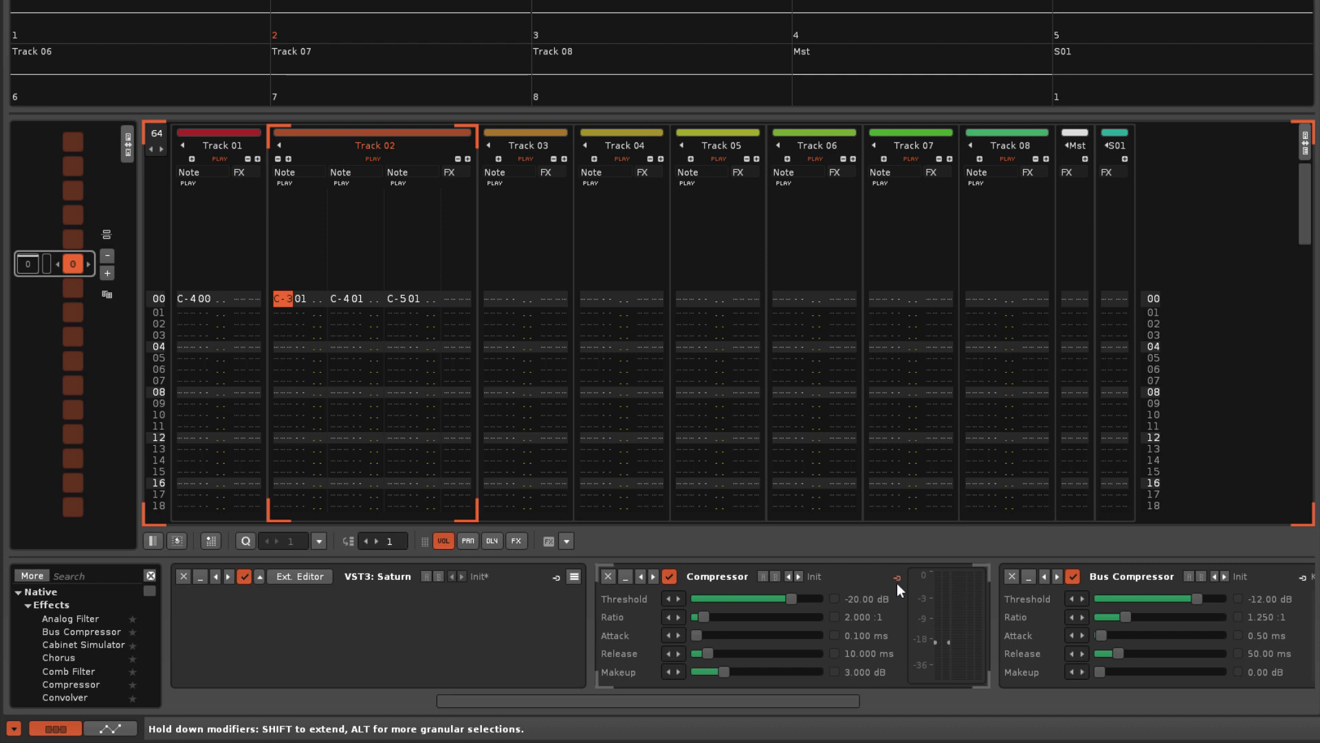
pyautogui.moveTo(806, 701); pyautogui.dragTo(1053, 718)
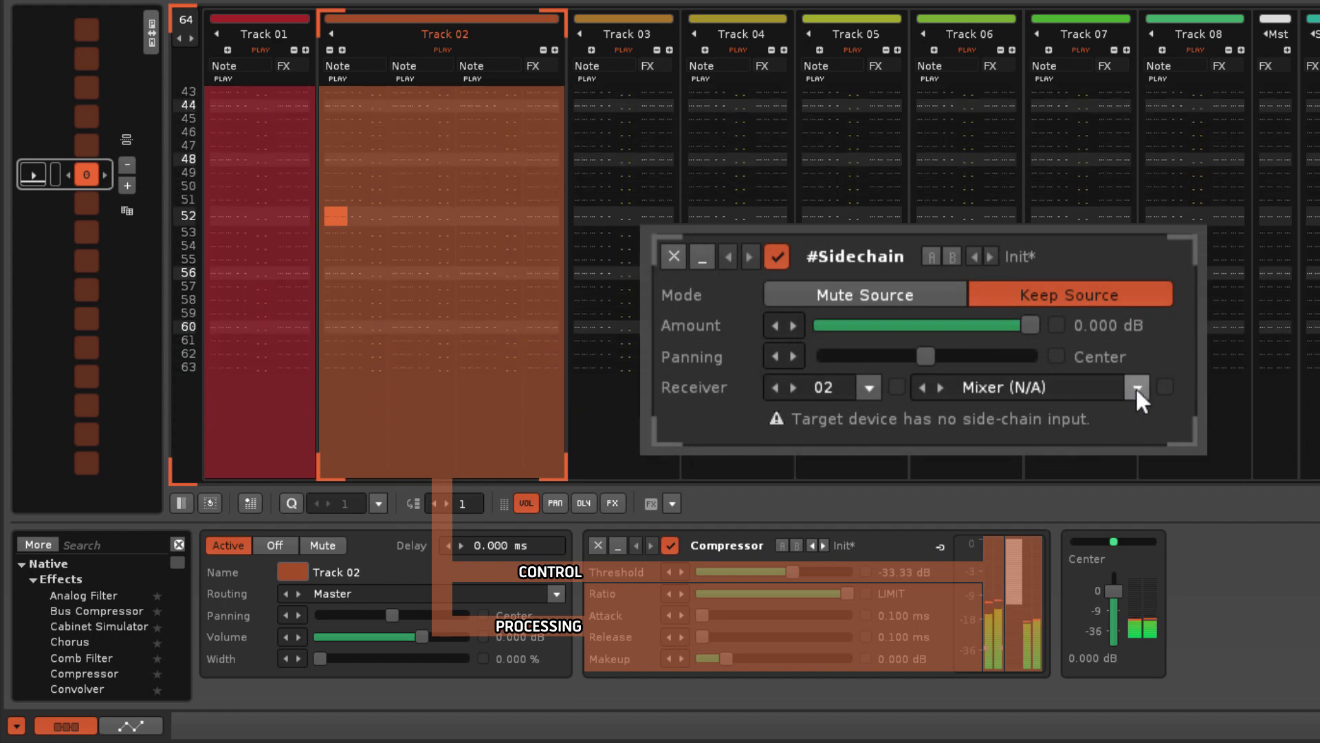
# Switch the #Sidechain receiver device from Mixer to Compressor
pyautogui.click(1136, 386)
pyautogui.click(1062, 352)
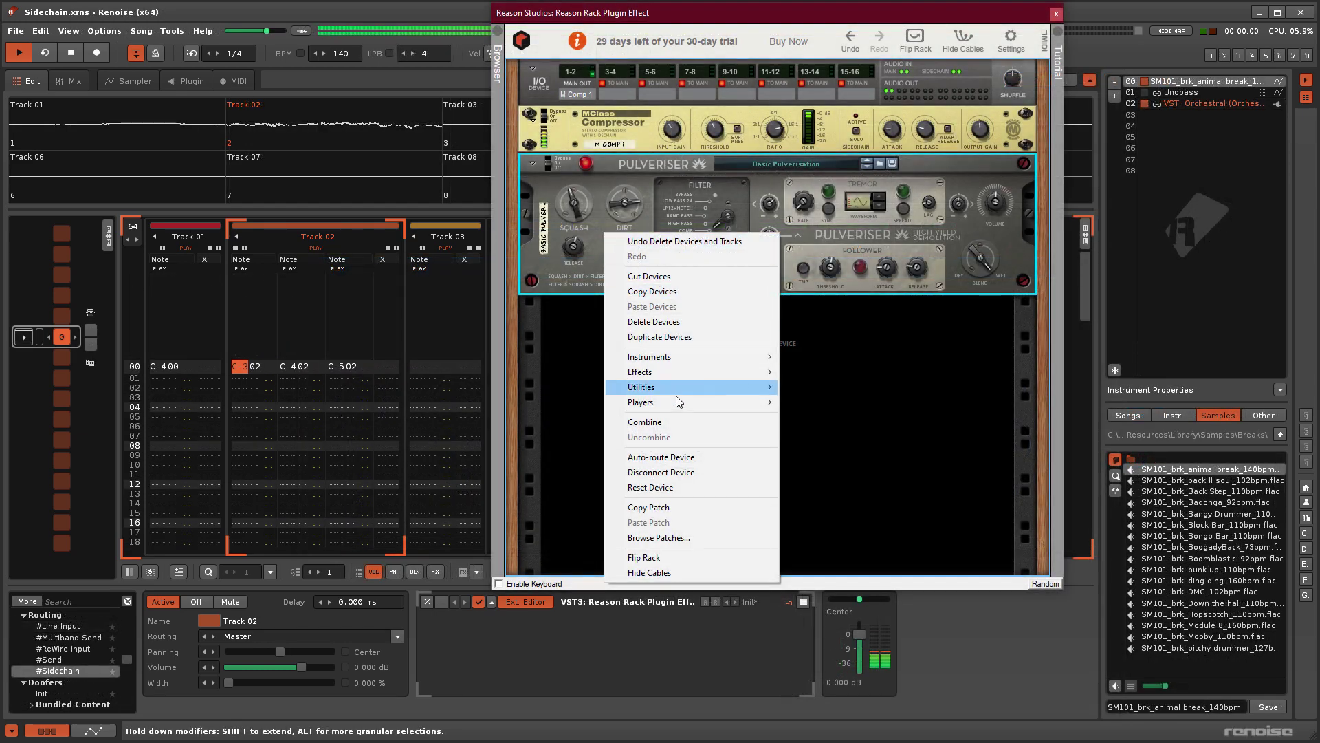
# Flip the Reason rack to show its back-panel cables
pyautogui.click(671, 556)
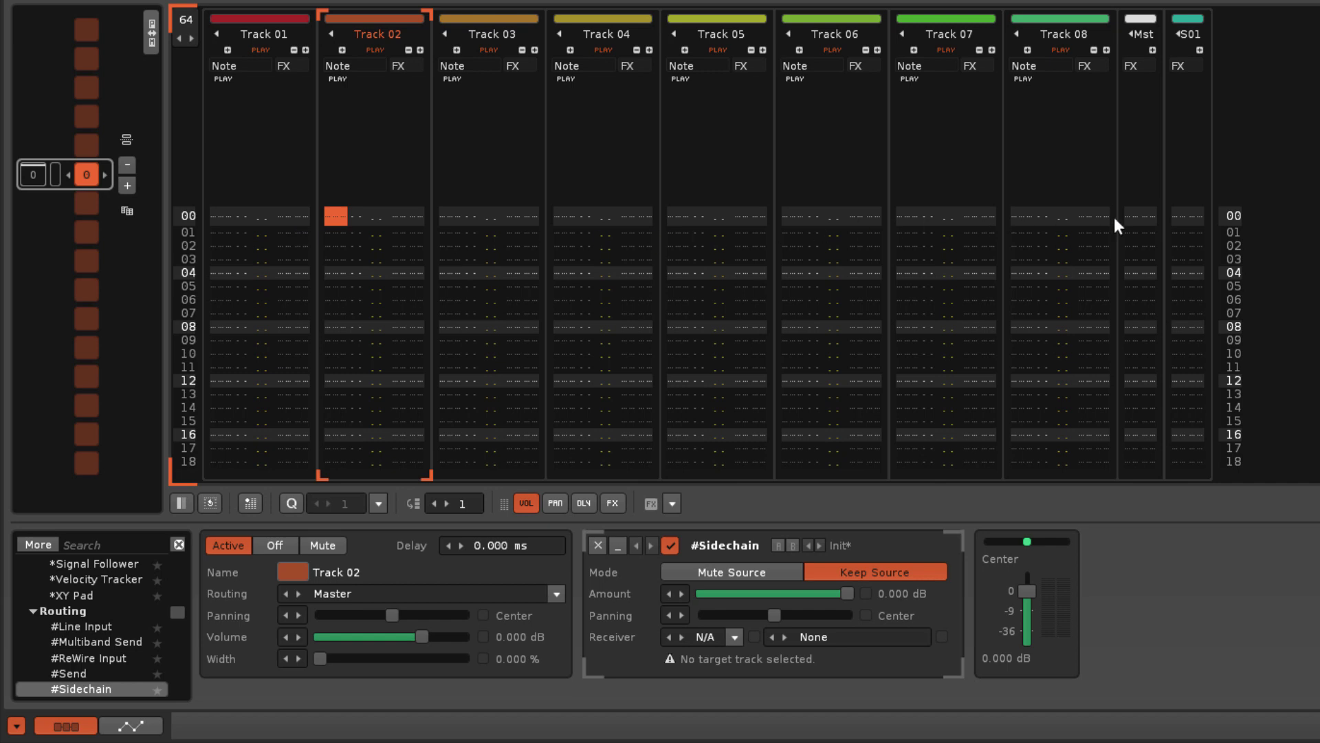
# Set the #Sidechain receiver track to 03 and the receiver device to Bus Compressor
pyautogui.click(741, 637)
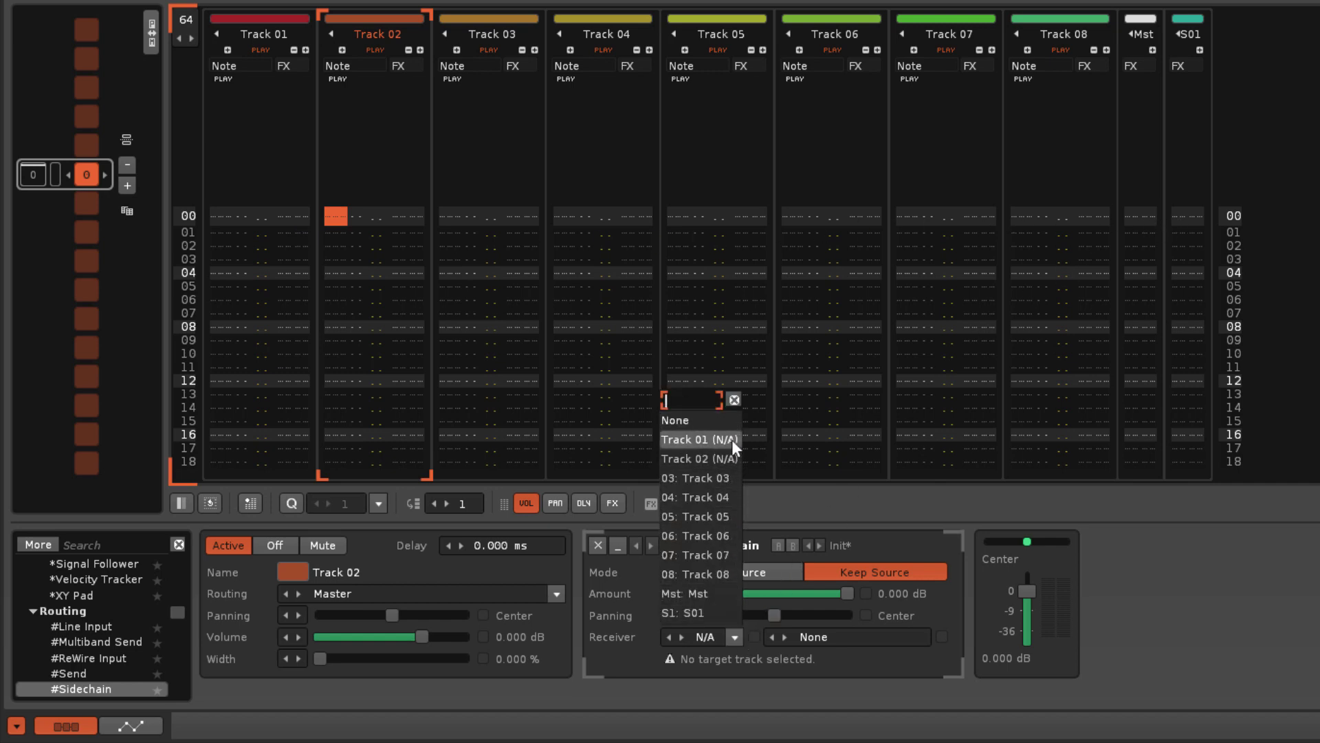
pyautogui.click(731, 477)
pyautogui.click(922, 637)
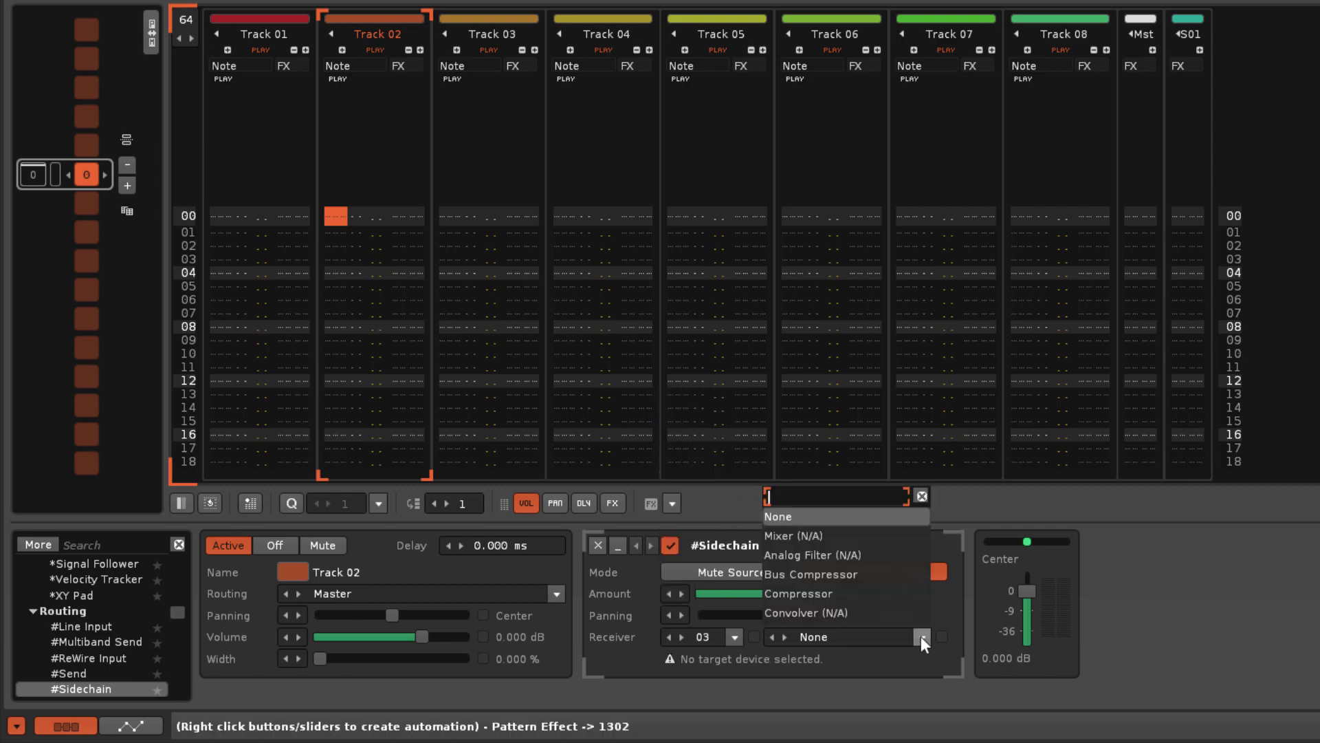
pyautogui.click(868, 568)
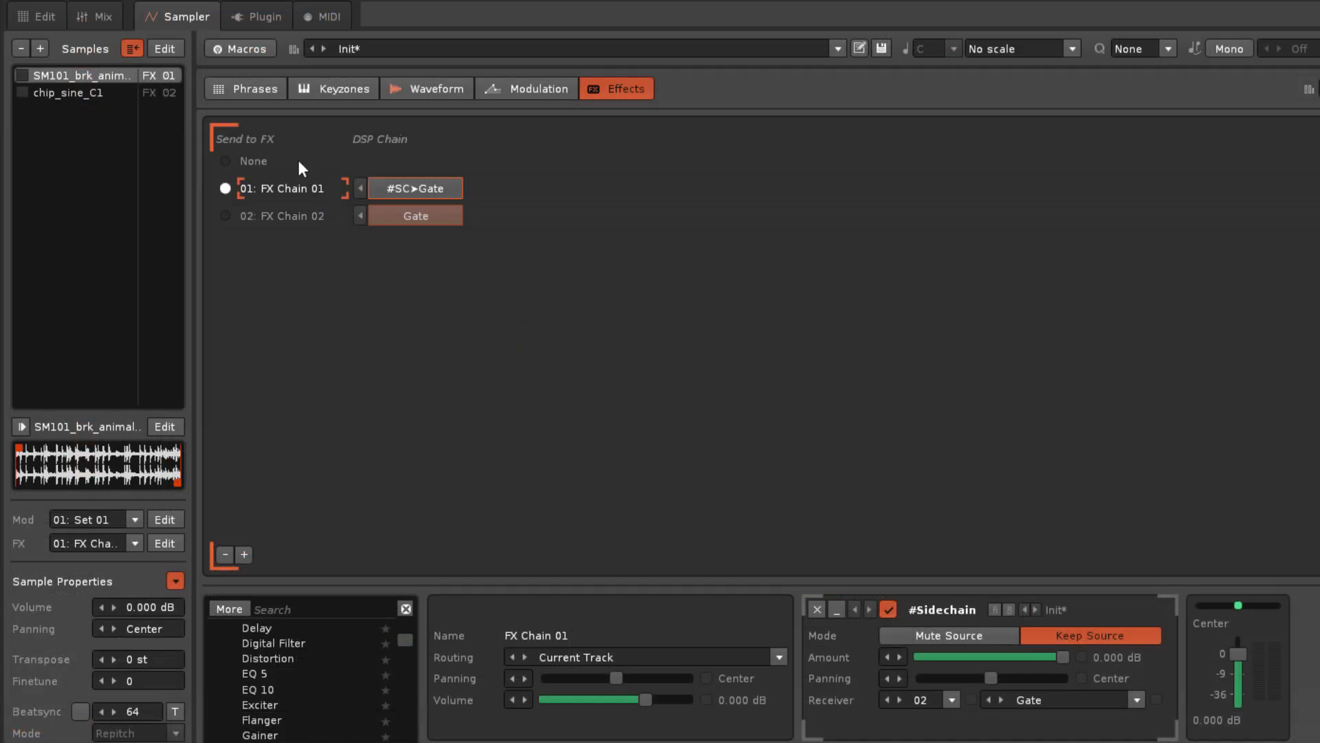
# Show FX Chain 02 and its Gate device in Sampler Effects
pyautogui.click(297, 219)
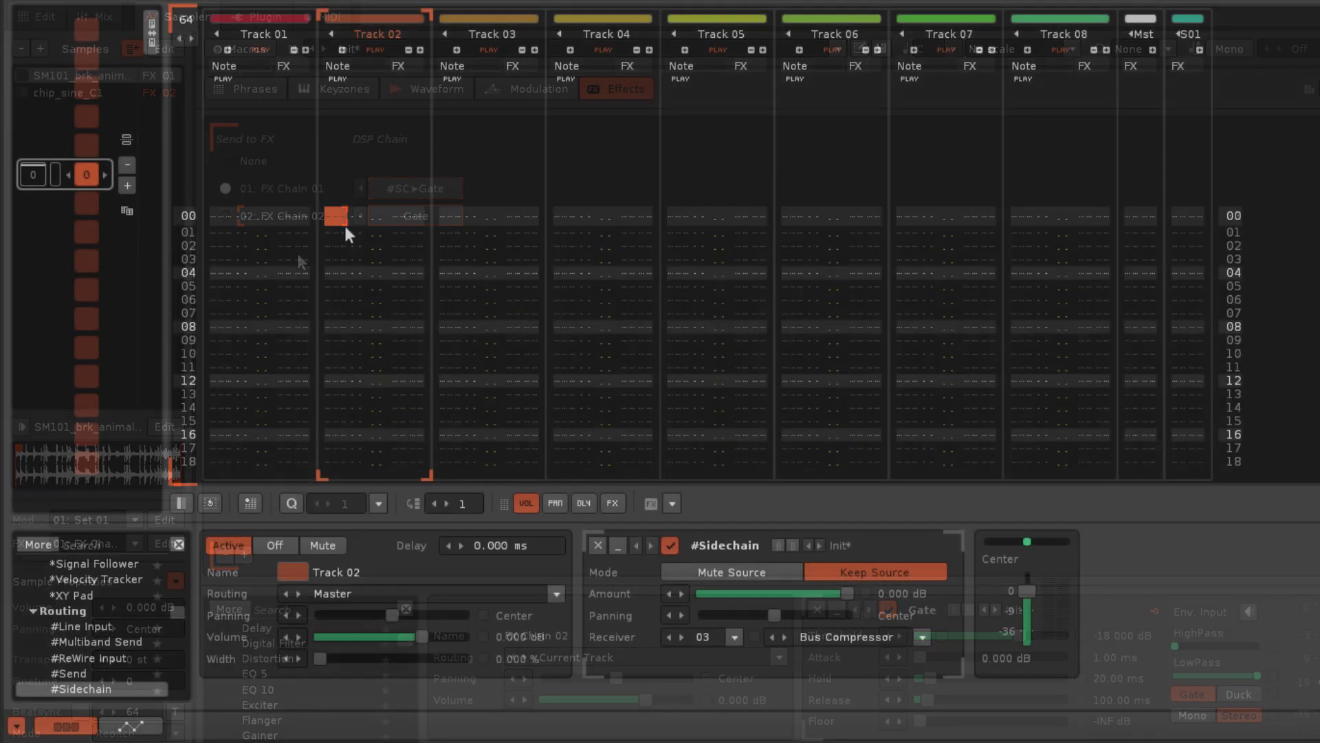
# Move the sidechain track ahead of Track 01
pyautogui.hotkey('shift', 'Tab')
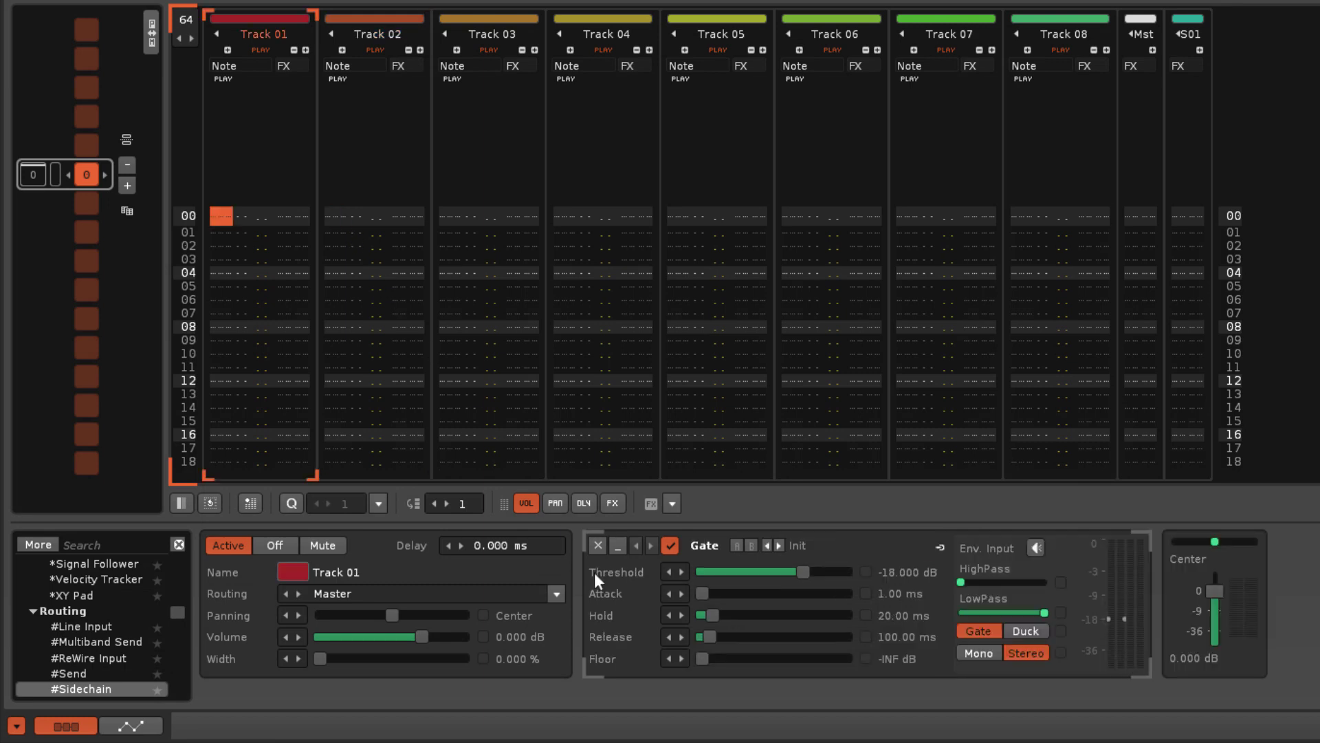
pyautogui.press('Tab')
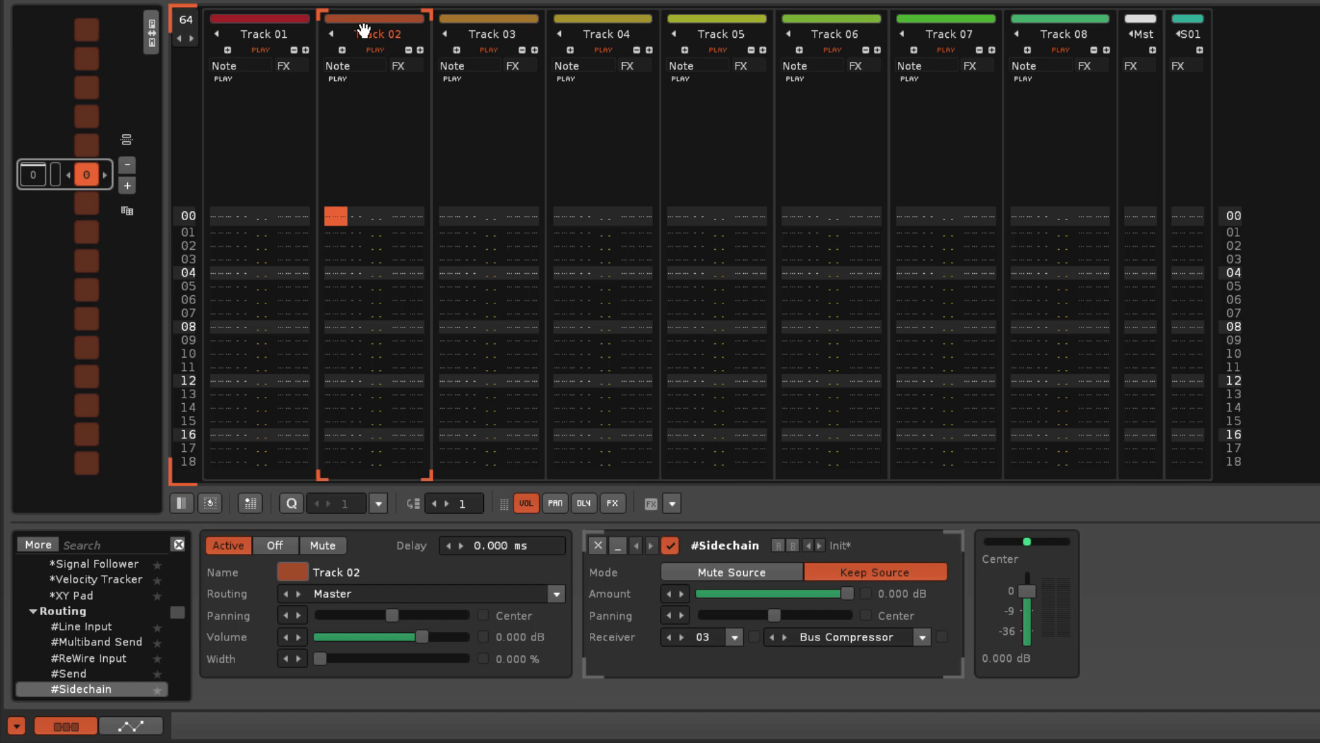
pyautogui.moveTo(364, 31); pyautogui.dragTo(196, 72)
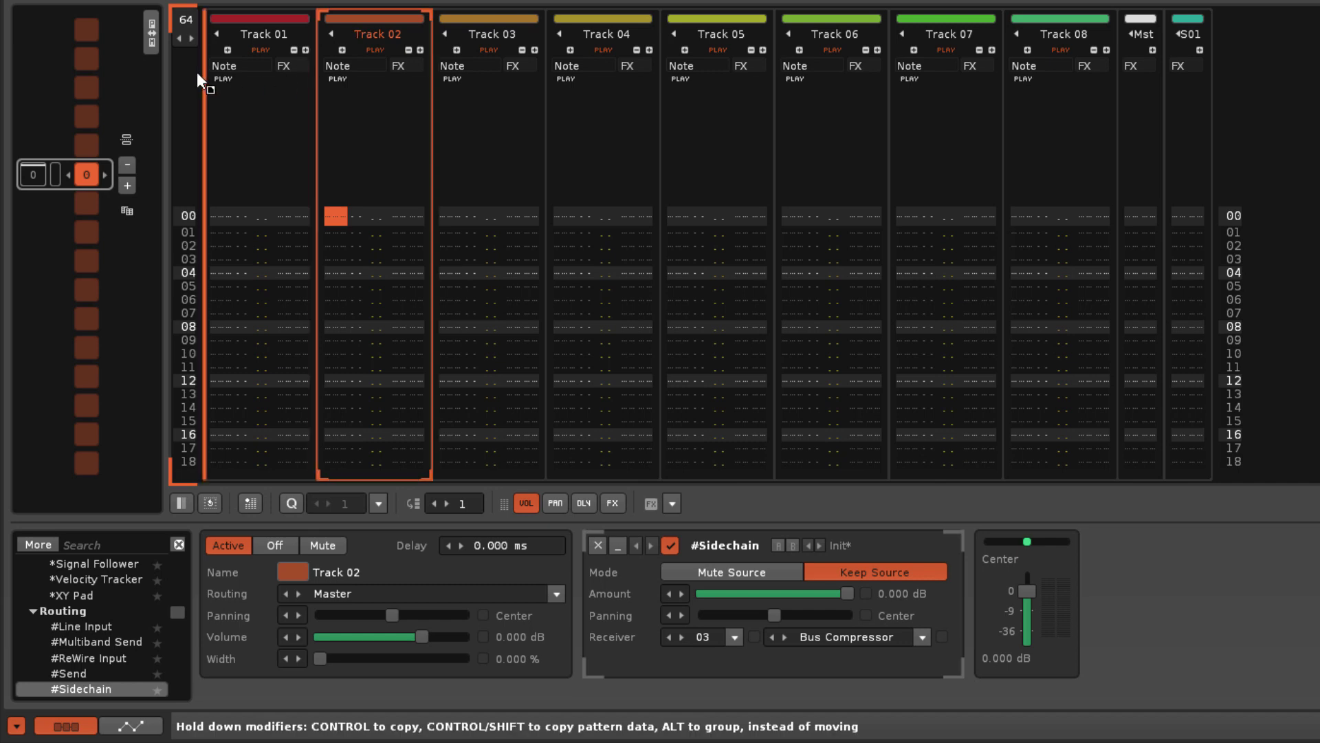
# Set the #Sidechain receiver to track 02 and the Gate device
pyautogui.click(734, 638)
pyautogui.click(715, 460)
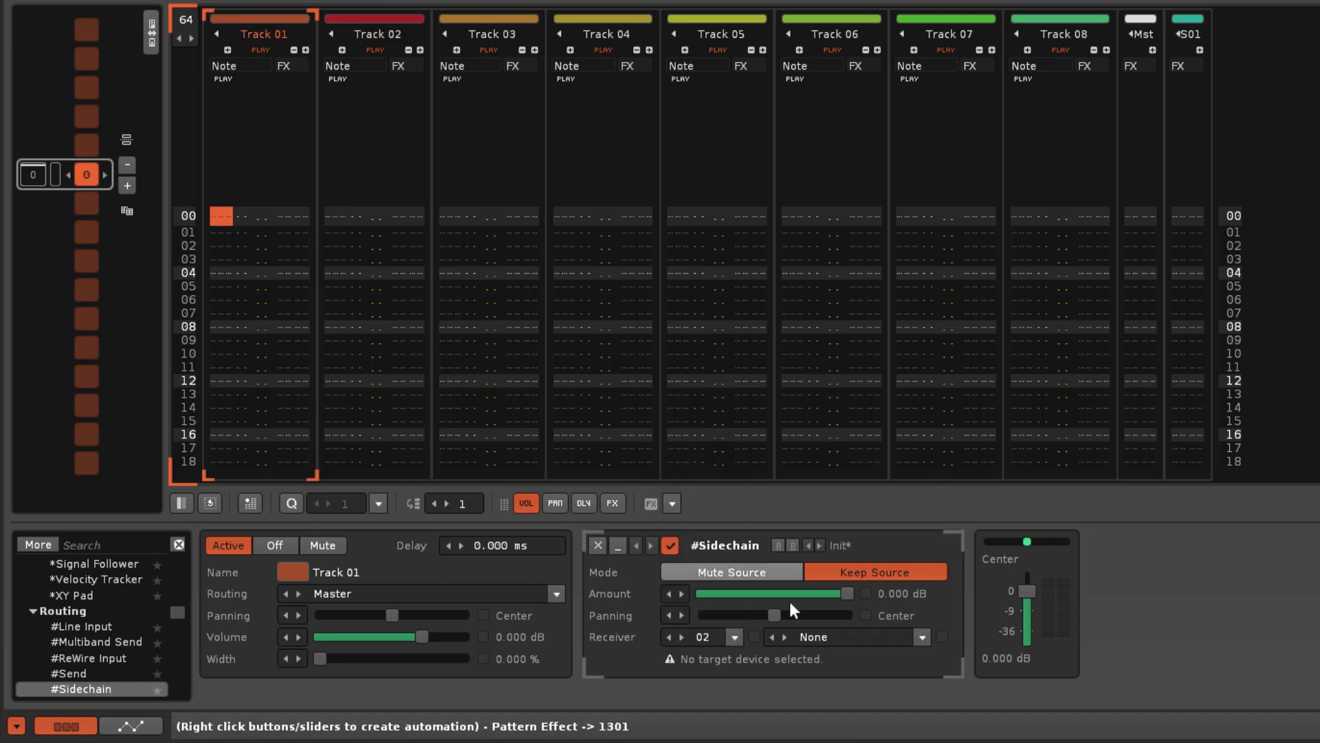
pyautogui.click(921, 637)
pyautogui.click(872, 615)
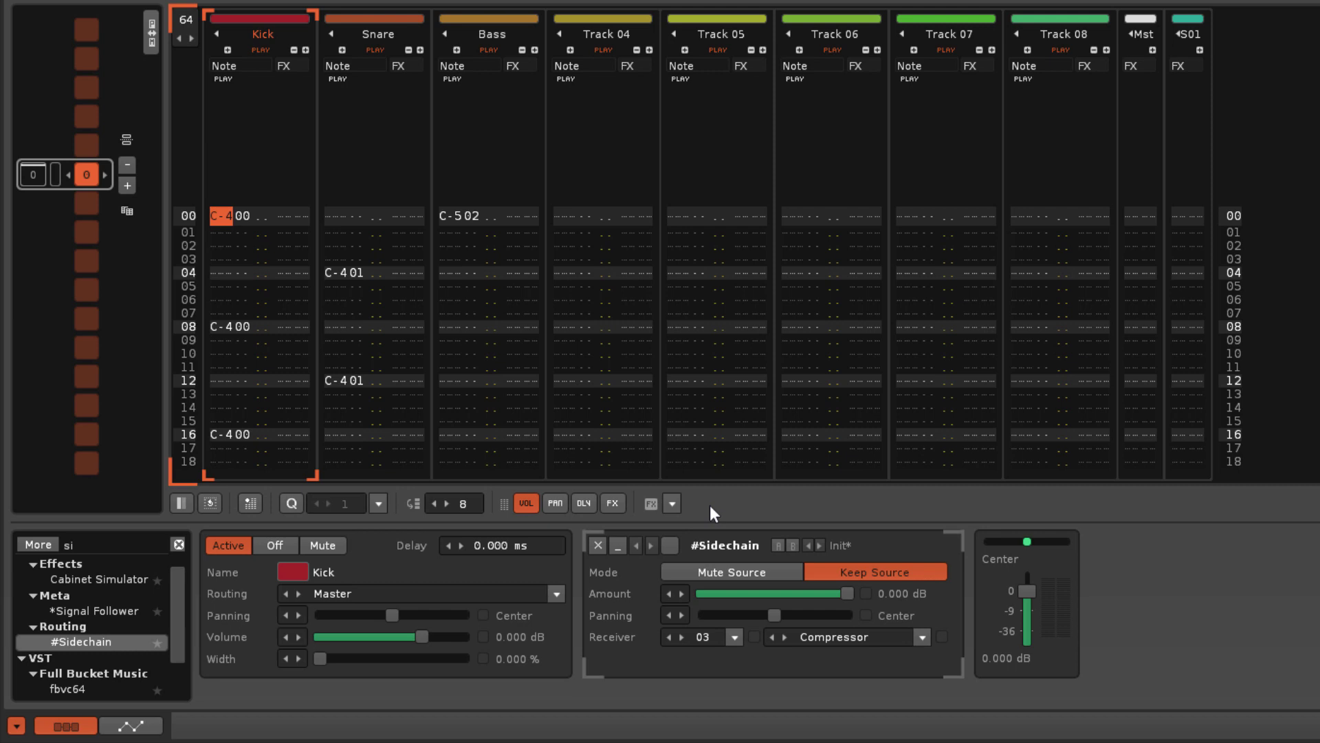
# Play the song and give the Snare #Sidechain devices routed to 03: Bass Compressor
pyautogui.press('space')
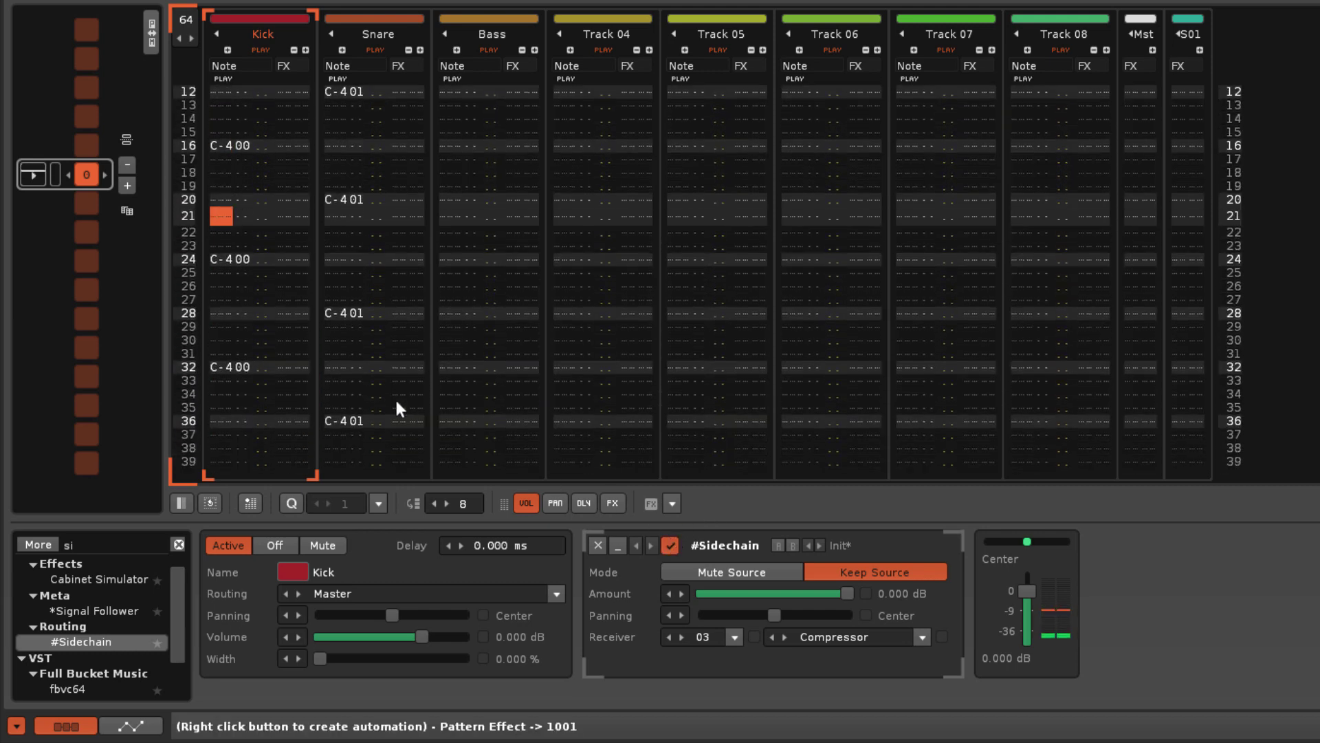
pyautogui.click(335, 316)
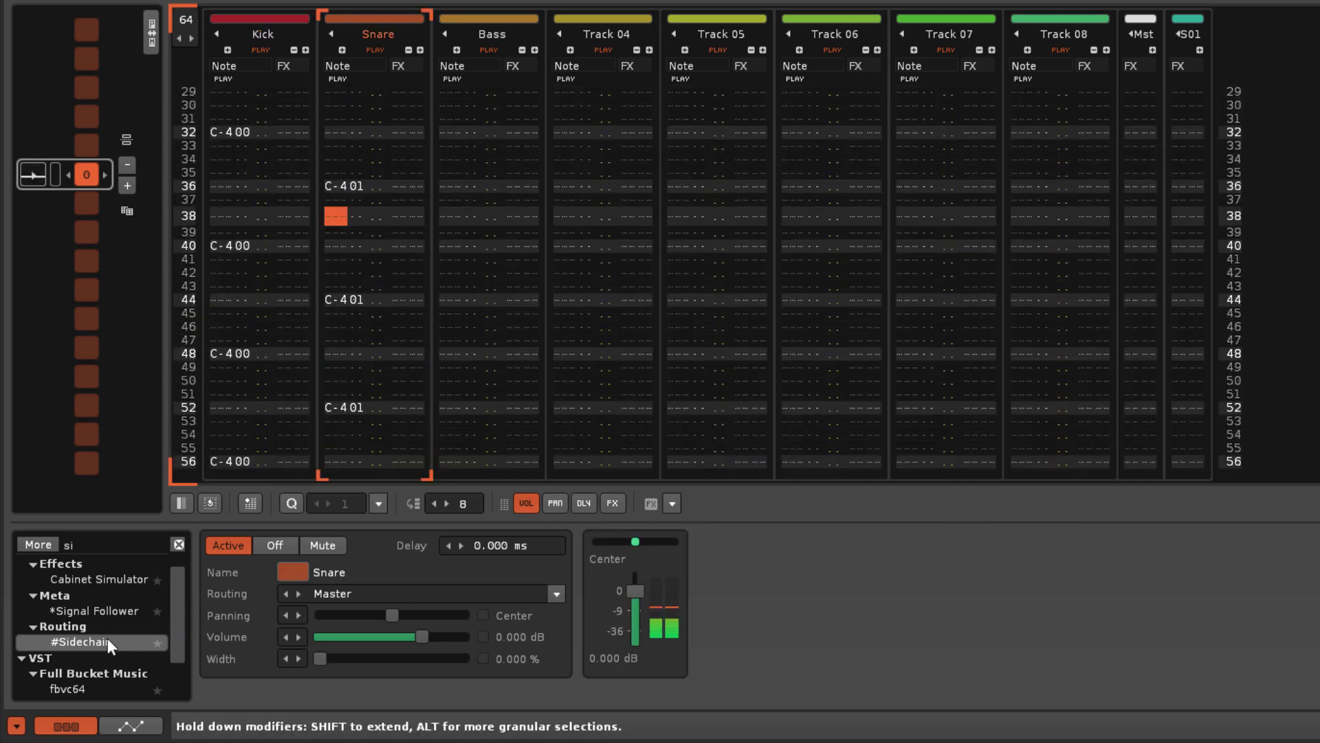
pyautogui.doubleClick(107, 638)
pyautogui.click(735, 637)
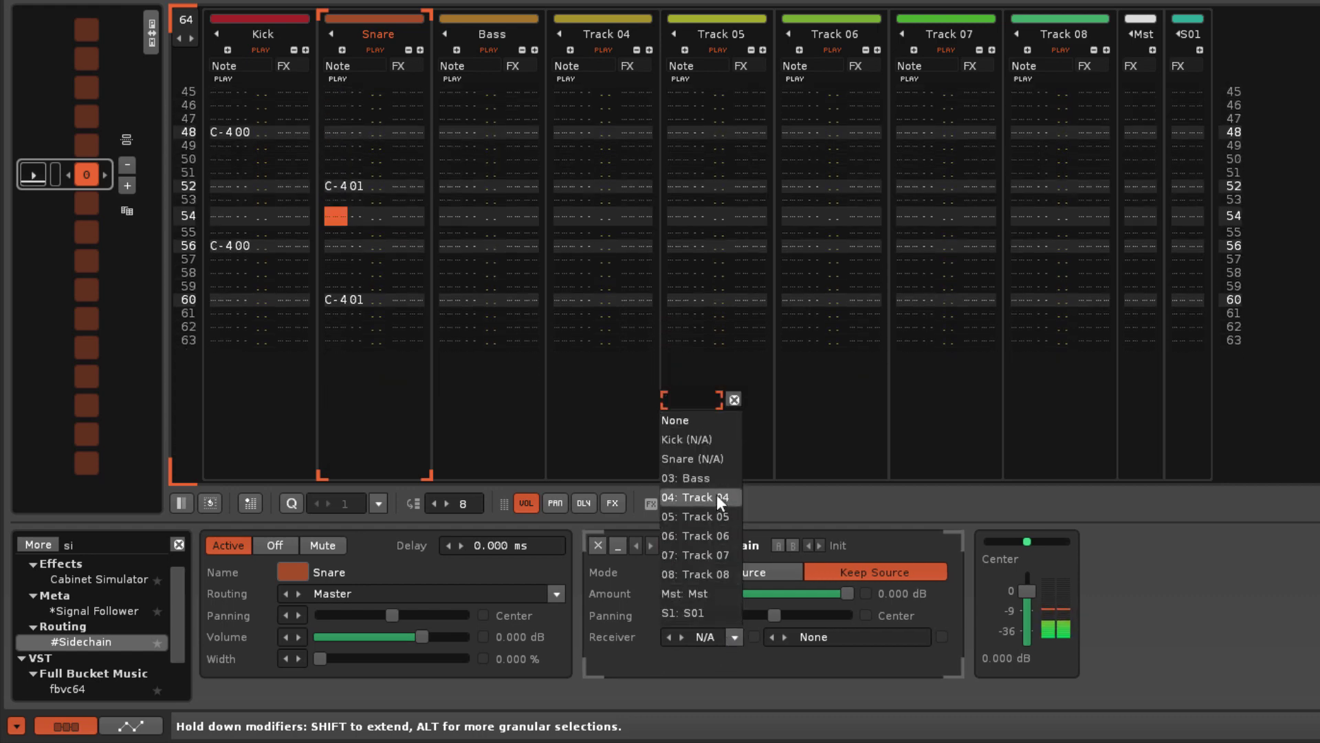
pyautogui.click(717, 493)
pyautogui.click(922, 636)
pyautogui.click(876, 613)
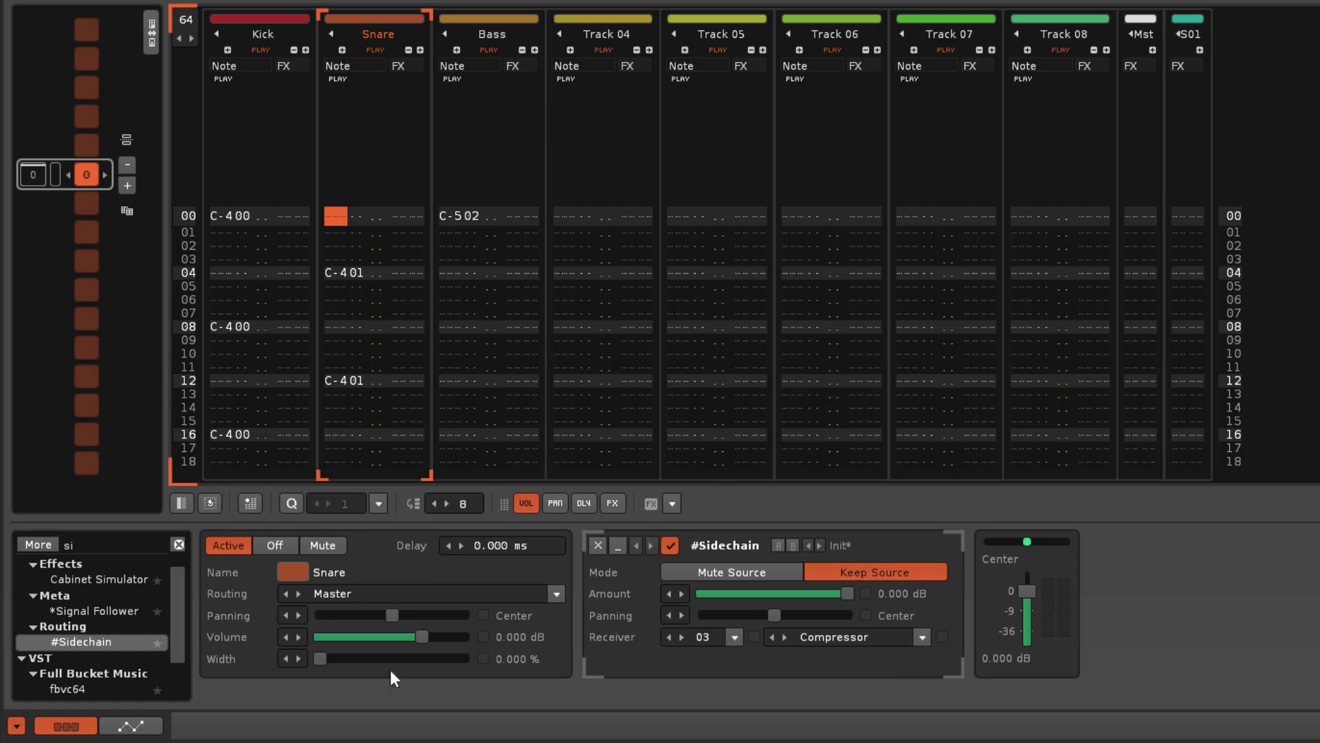
pyautogui.doubleClick(97, 640)
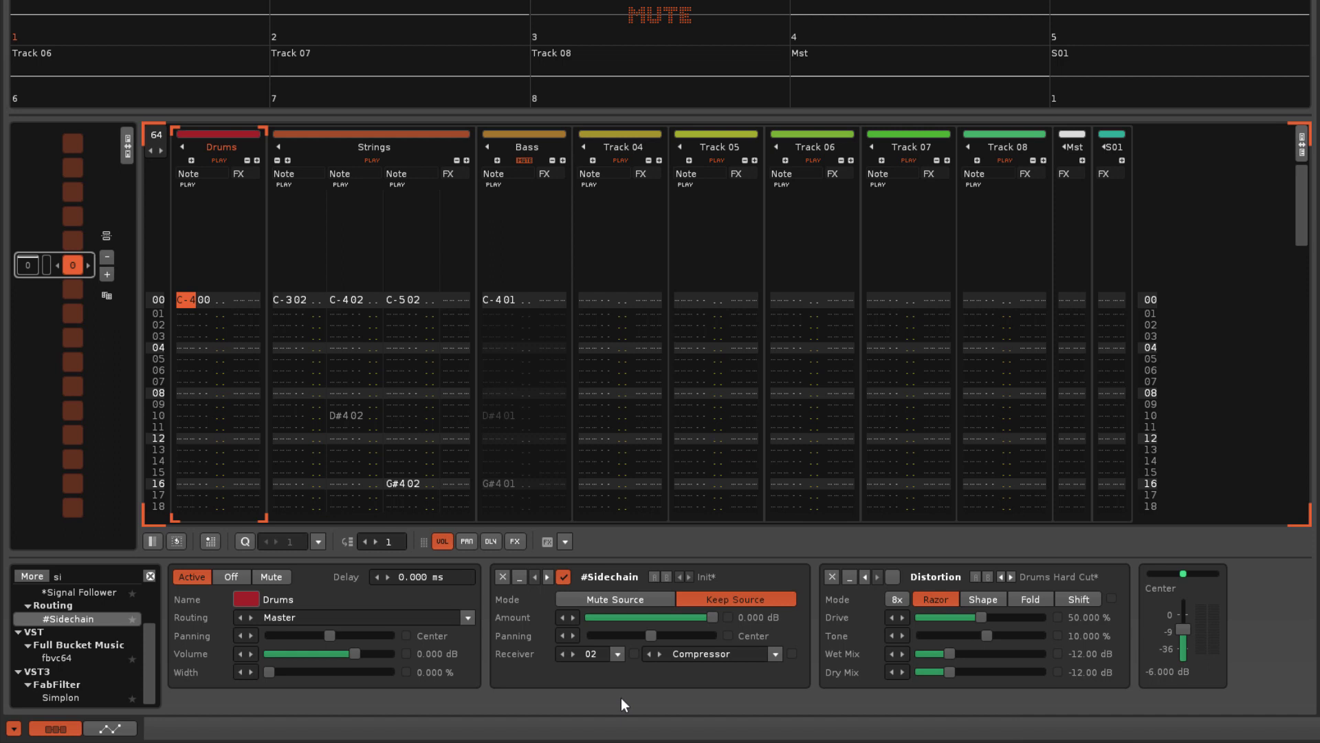
# Play the song and switch the Drums #Sidechain to Mute Source
pyautogui.press('space')
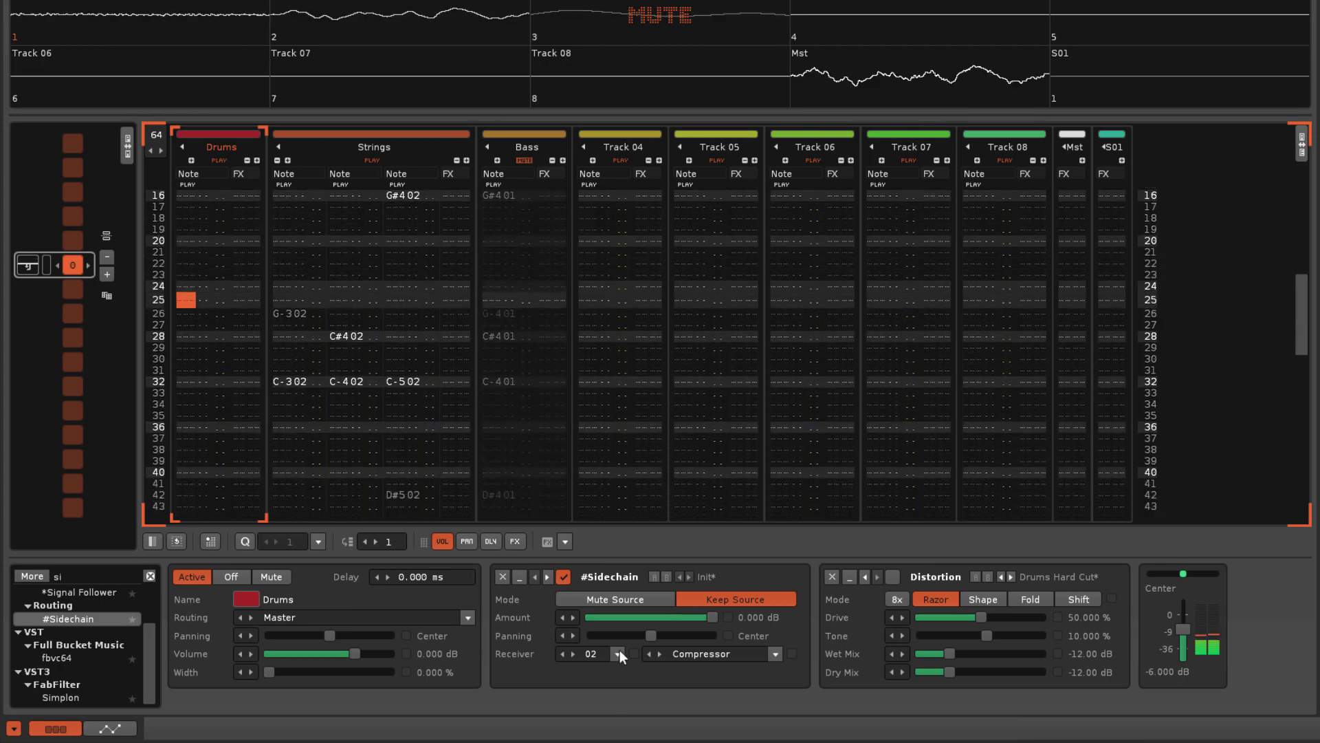
pyautogui.click(625, 598)
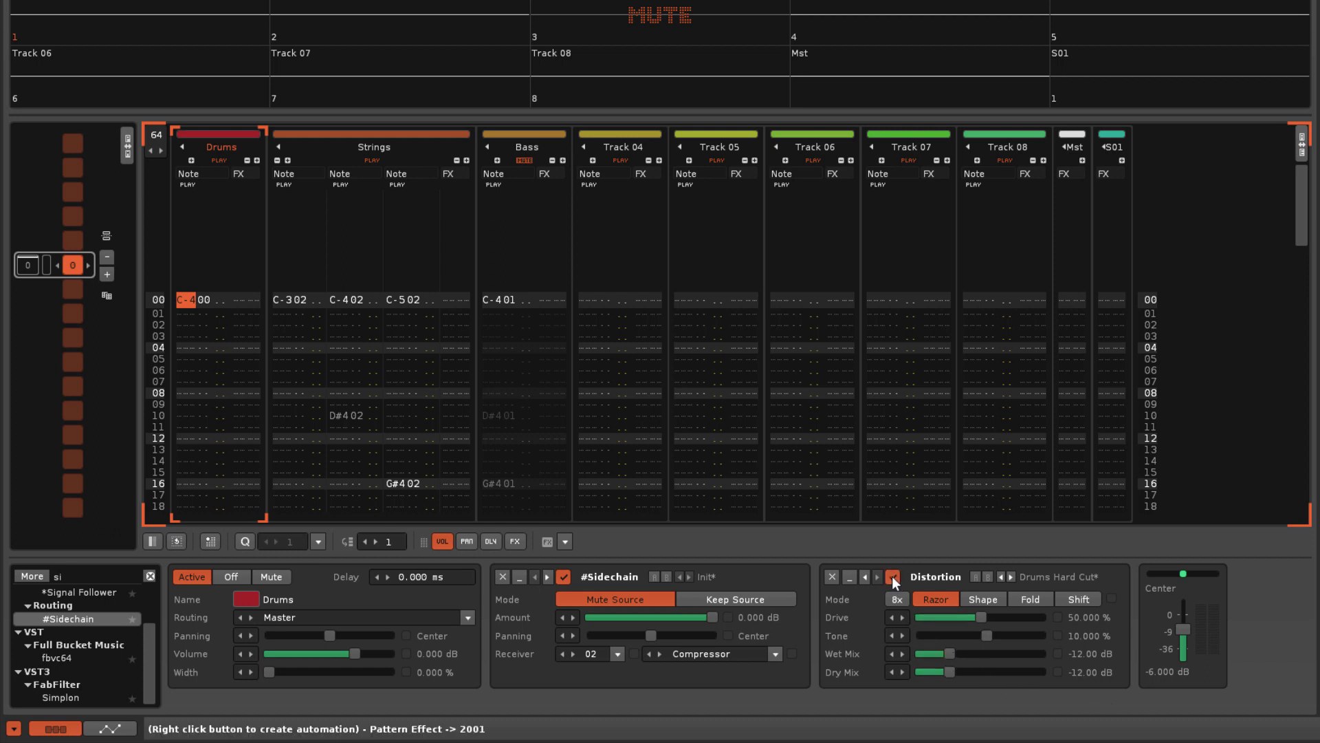
# During playback, place Distortion before the Drums #Sidechain and switch it back to Keep Source
pyautogui.press('space')
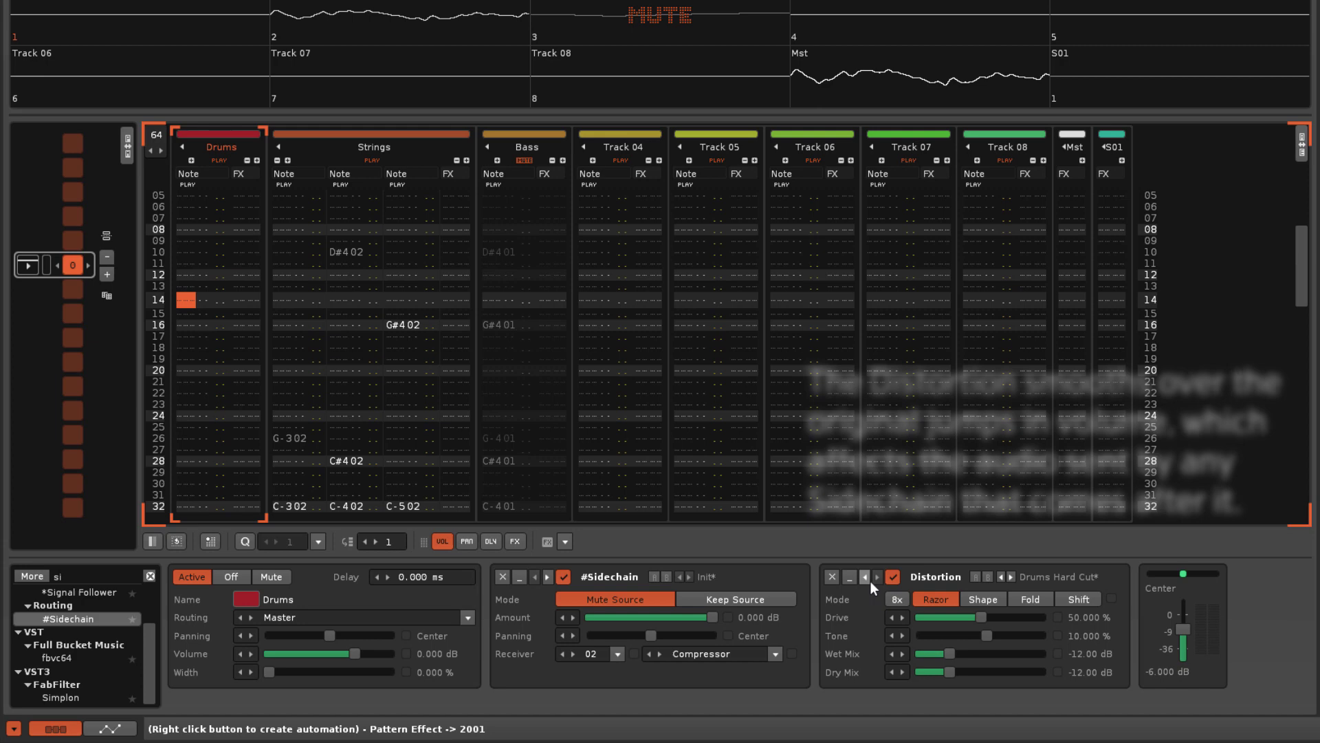
pyautogui.click(865, 577)
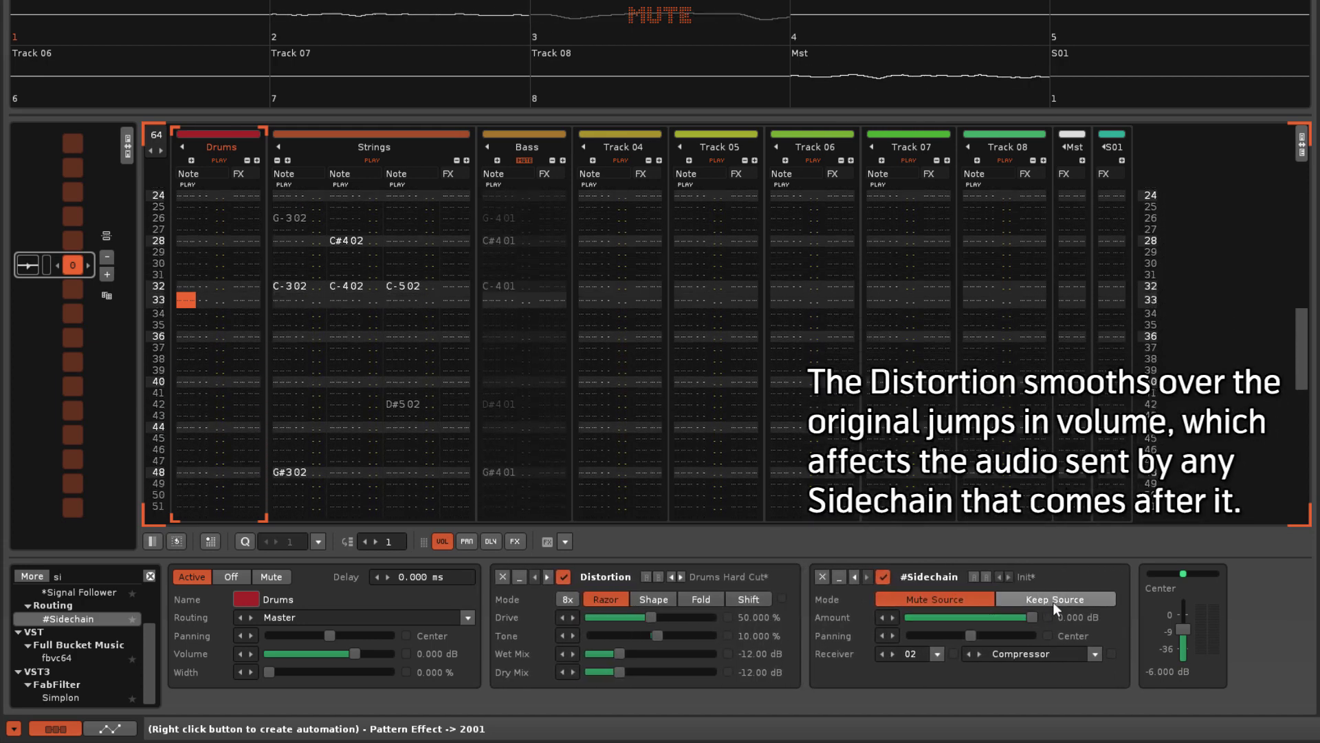
pyautogui.click(1053, 601)
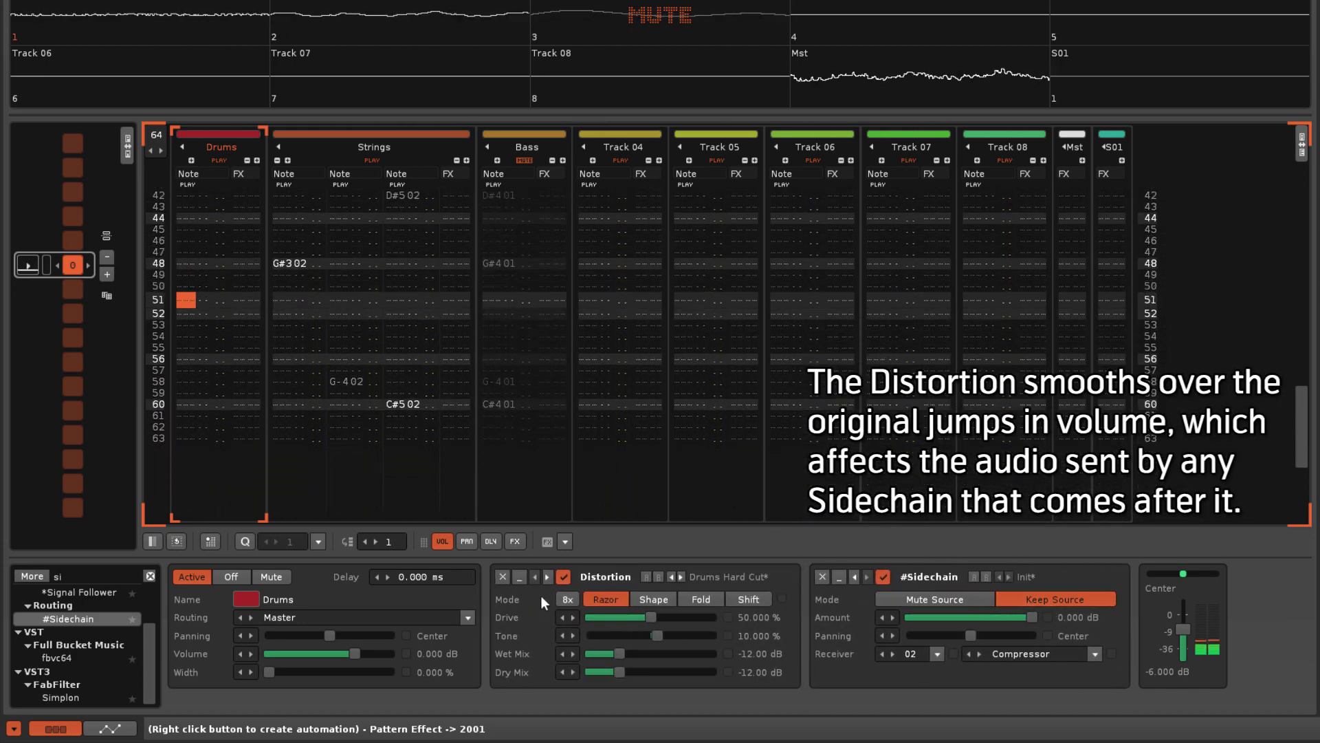
pyautogui.click(547, 579)
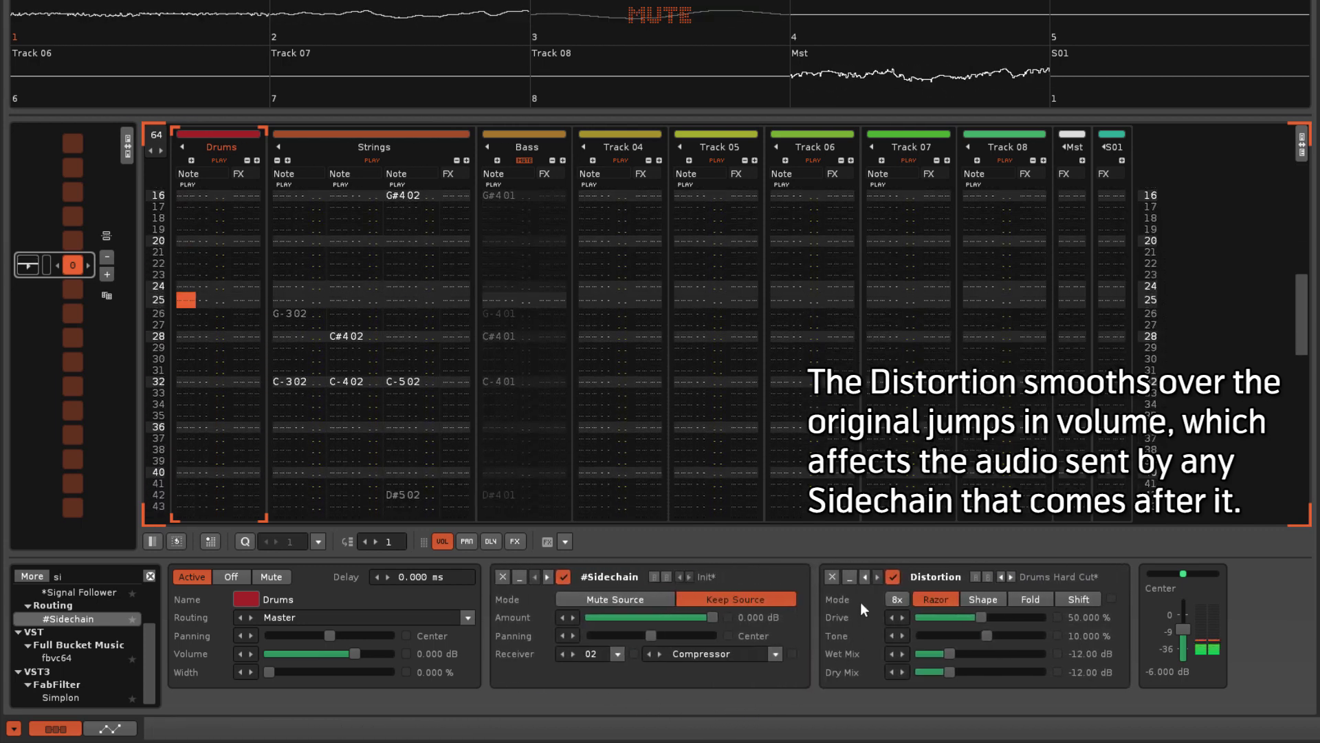
pyautogui.click(865, 579)
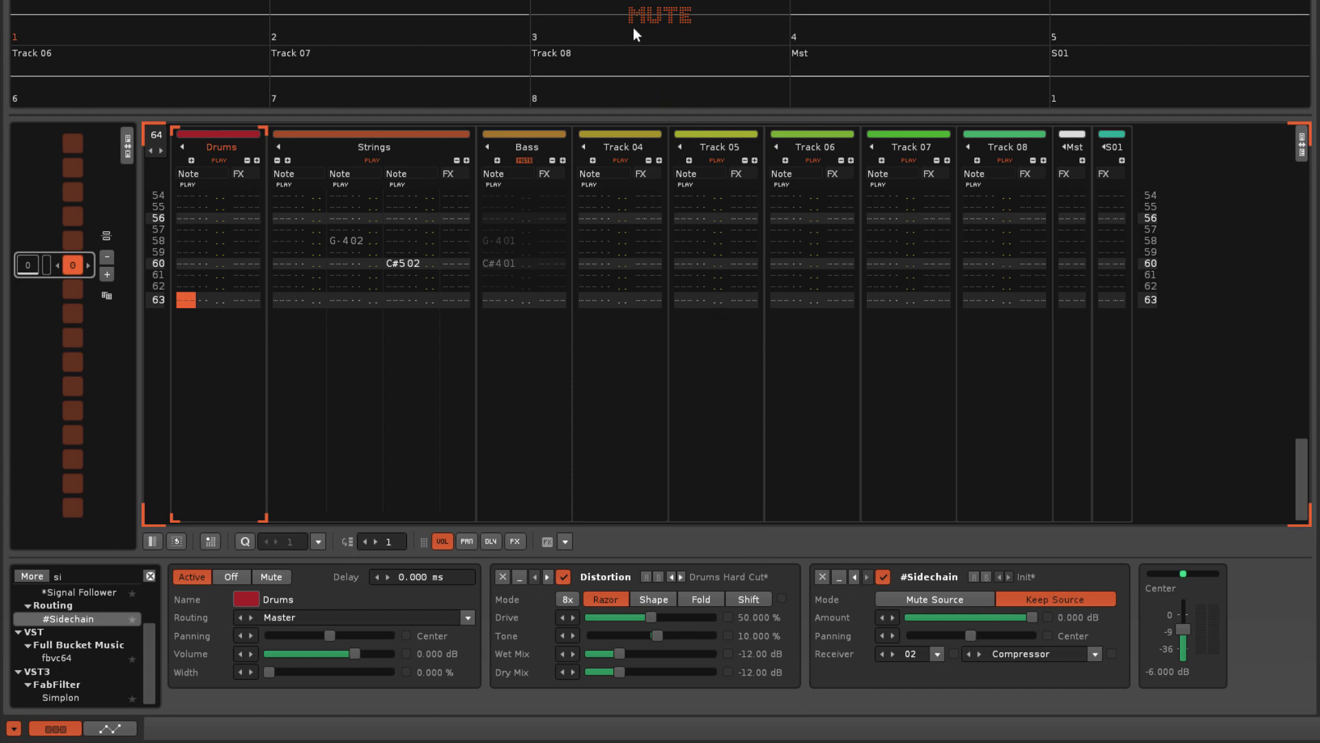
# Unmute Bass, add a second Drums #Sidechain targeting track 03's Gate, and play the song
pyautogui.press('m')
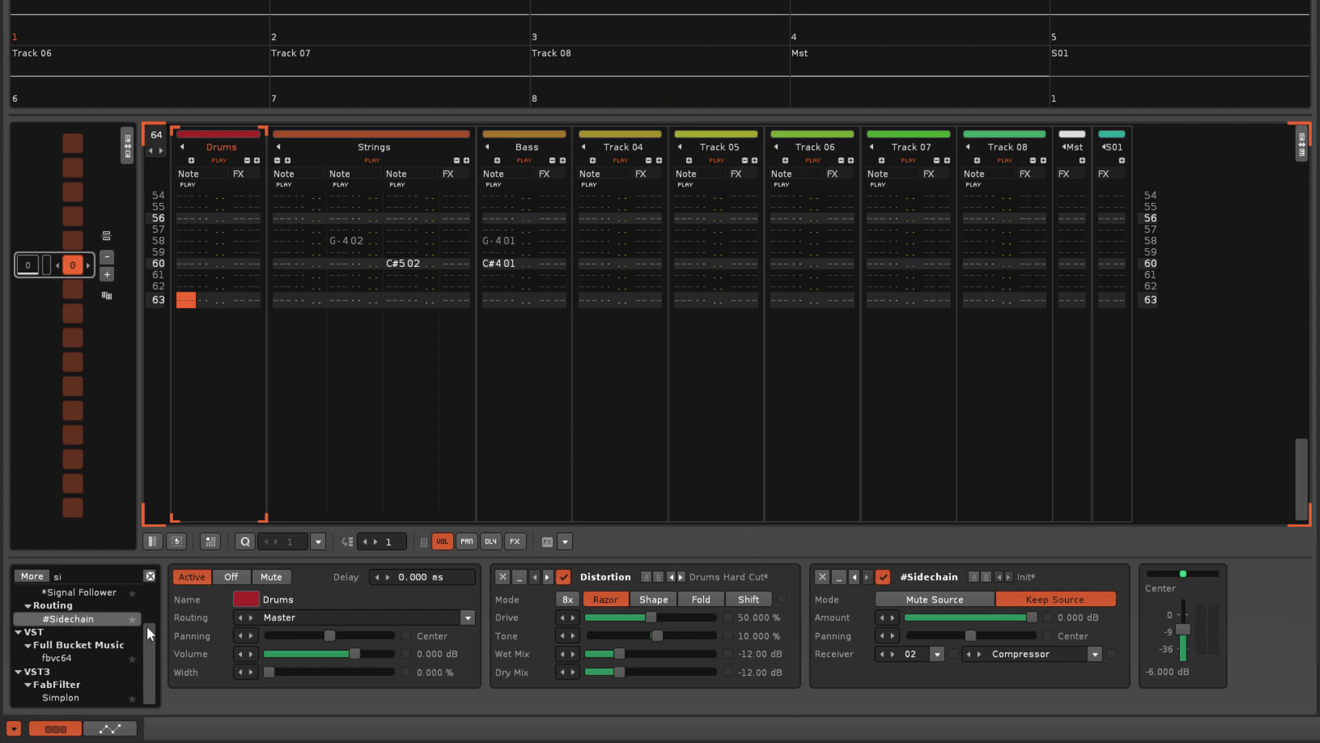
pyautogui.doubleClick(96, 620)
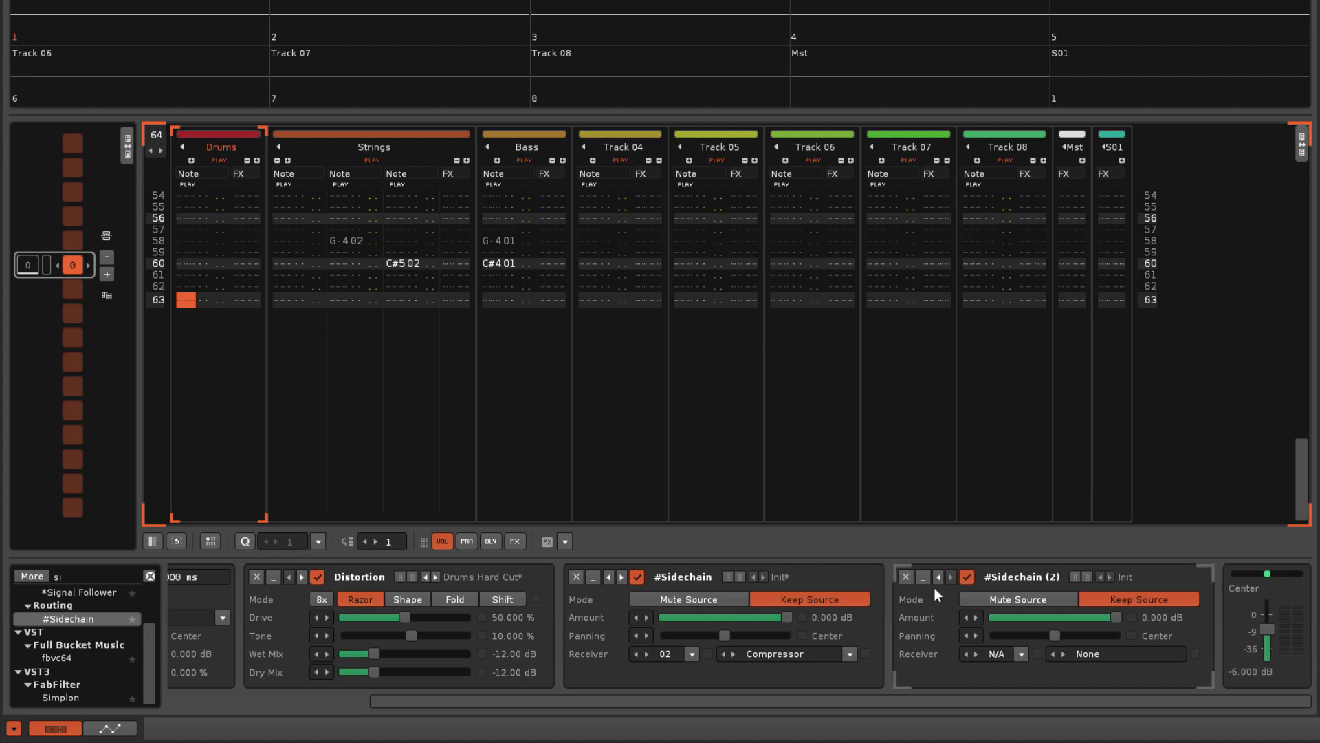
pyautogui.scroll(3, 937, 579)
pyautogui.click(372, 654)
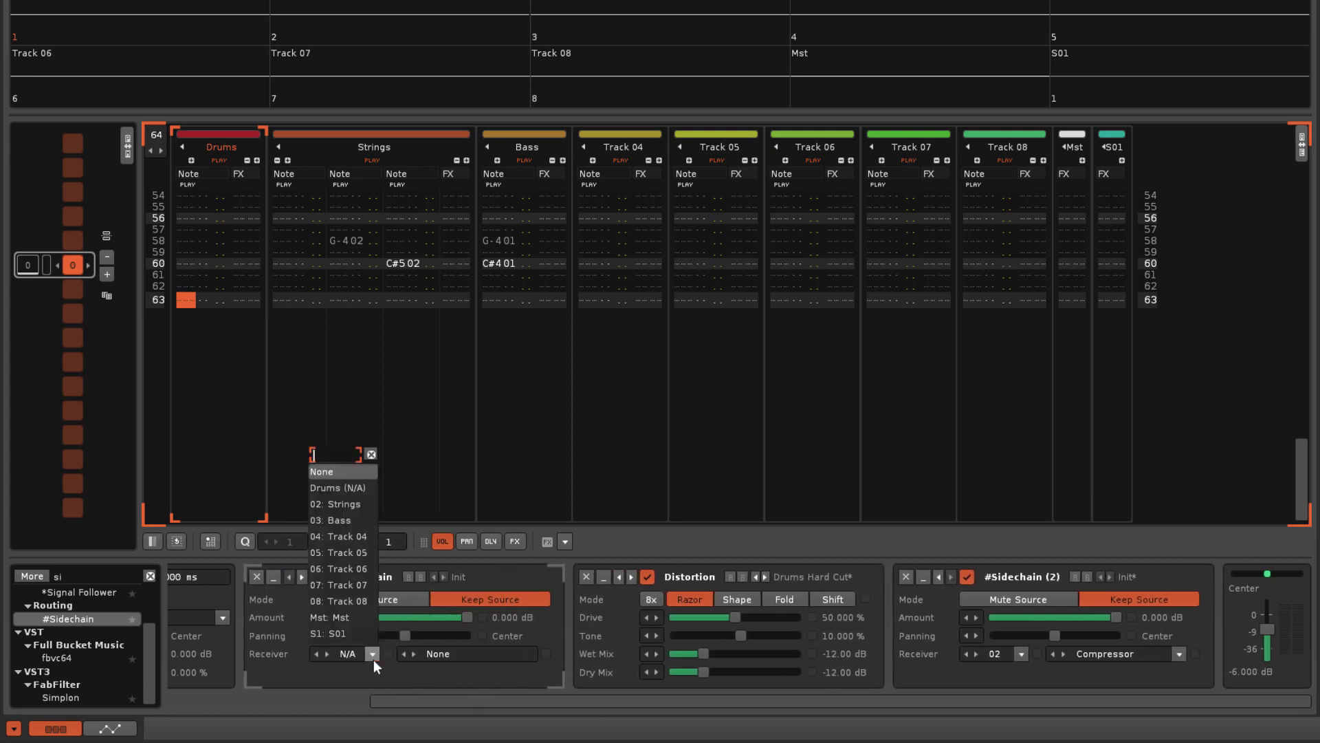
pyautogui.click(357, 521)
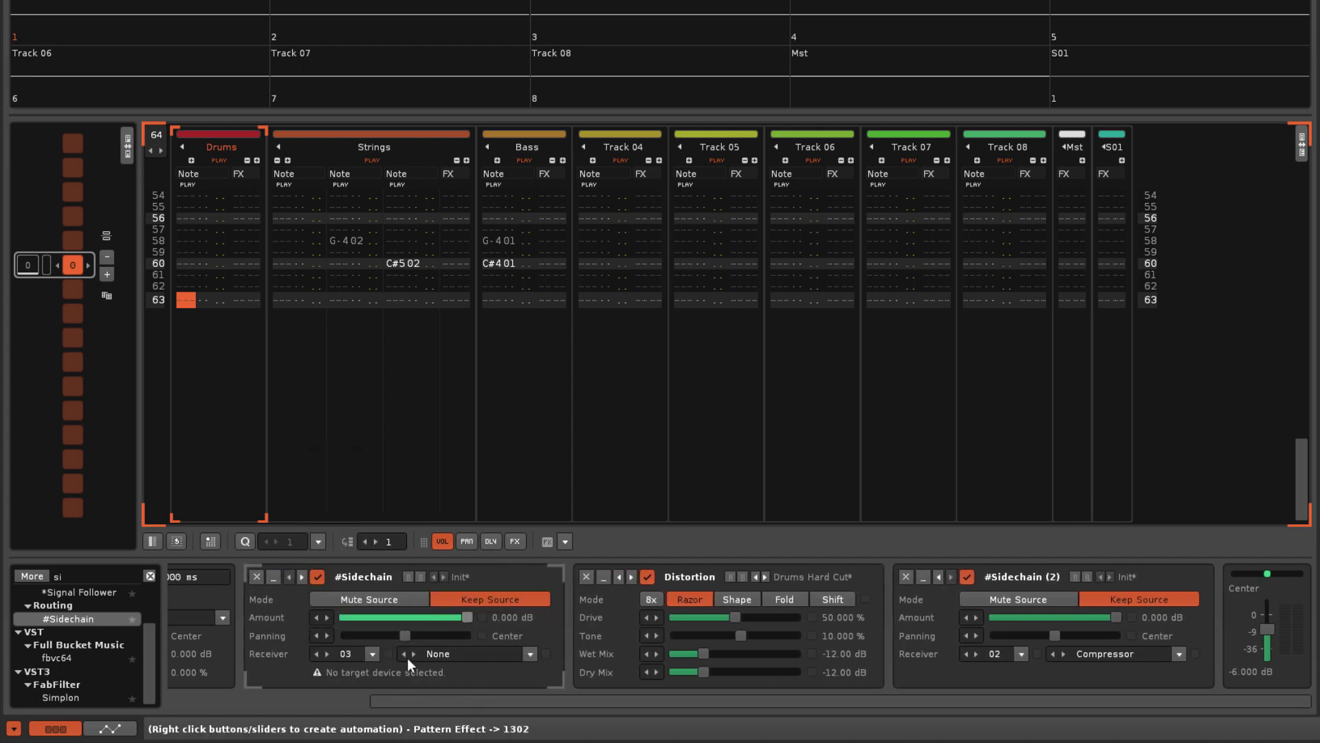
pyautogui.click(529, 654)
pyautogui.click(458, 633)
pyautogui.press('space')
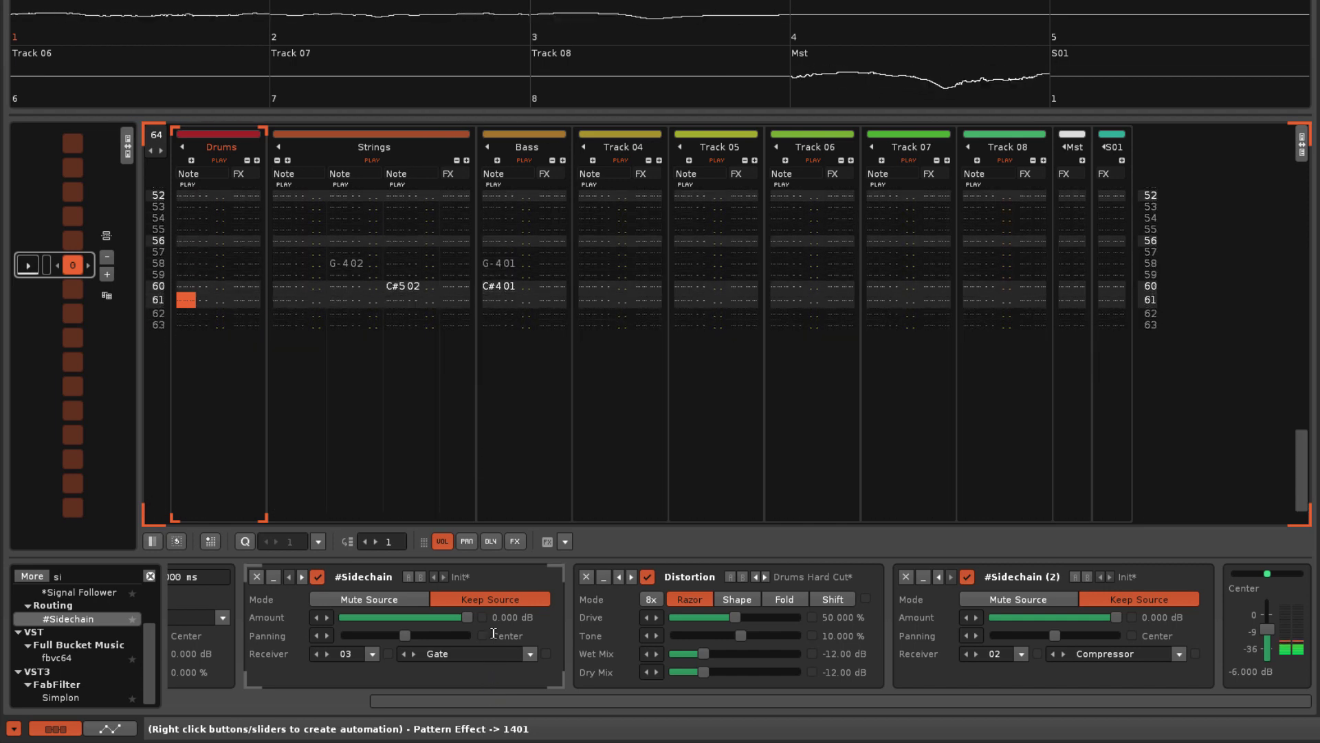
# Show the Bass track's Gate device and stop playback
pyautogui.click(493, 350)
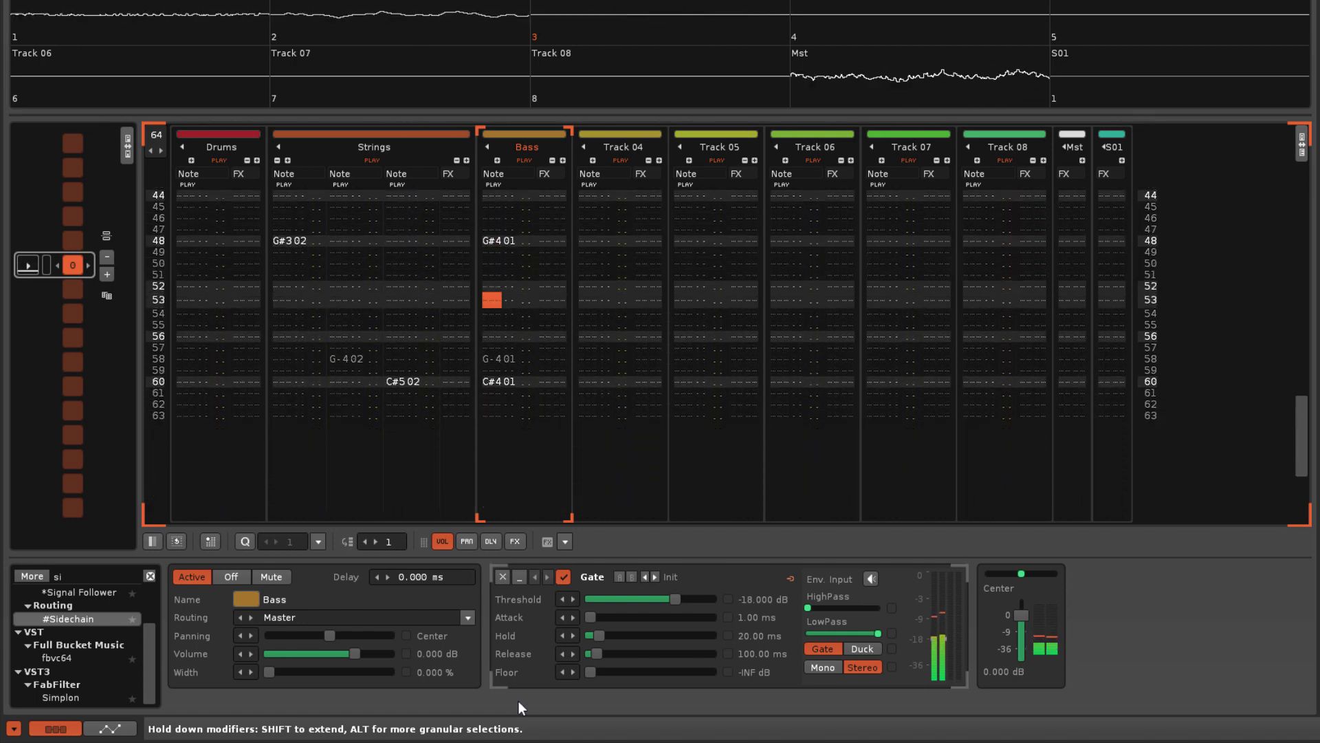
pyautogui.press('space')
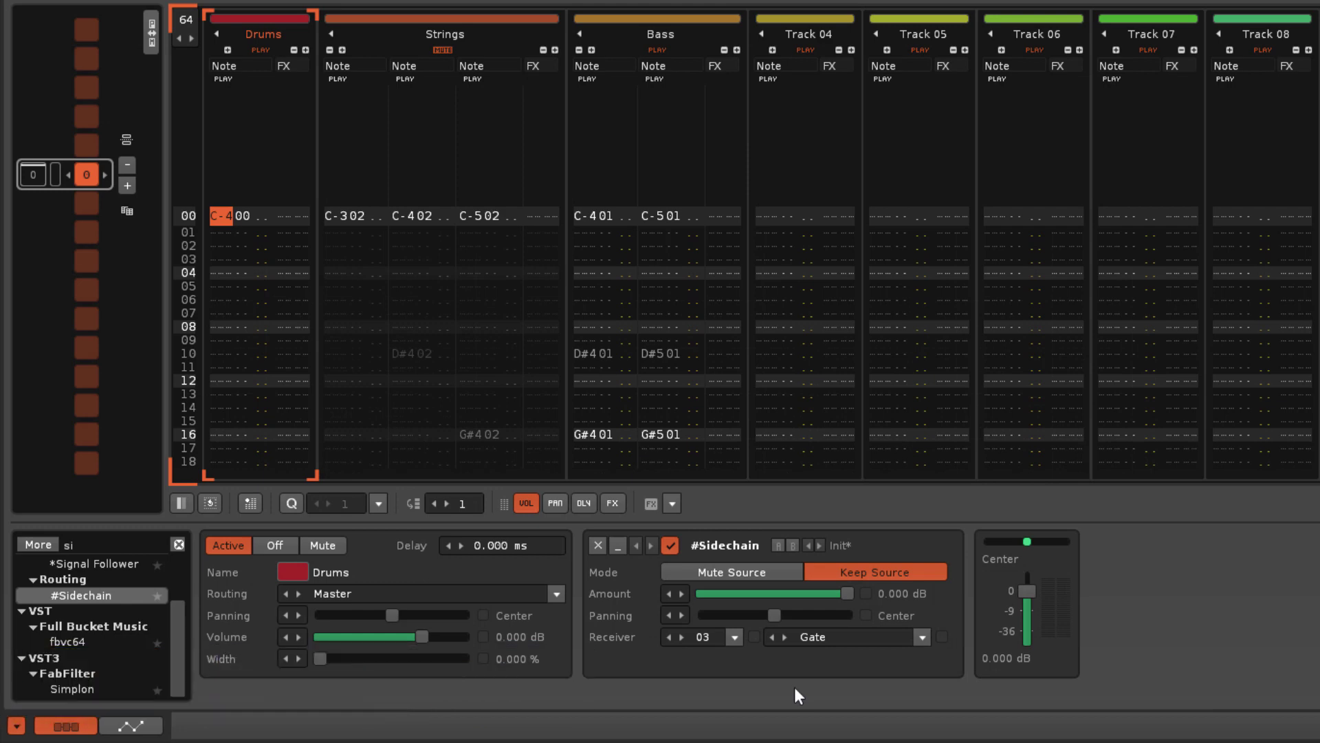
# While playing, lower the #Sidechain amount, pan it and Drums to 50 R, then view Bass's Gate
pyautogui.press('space')
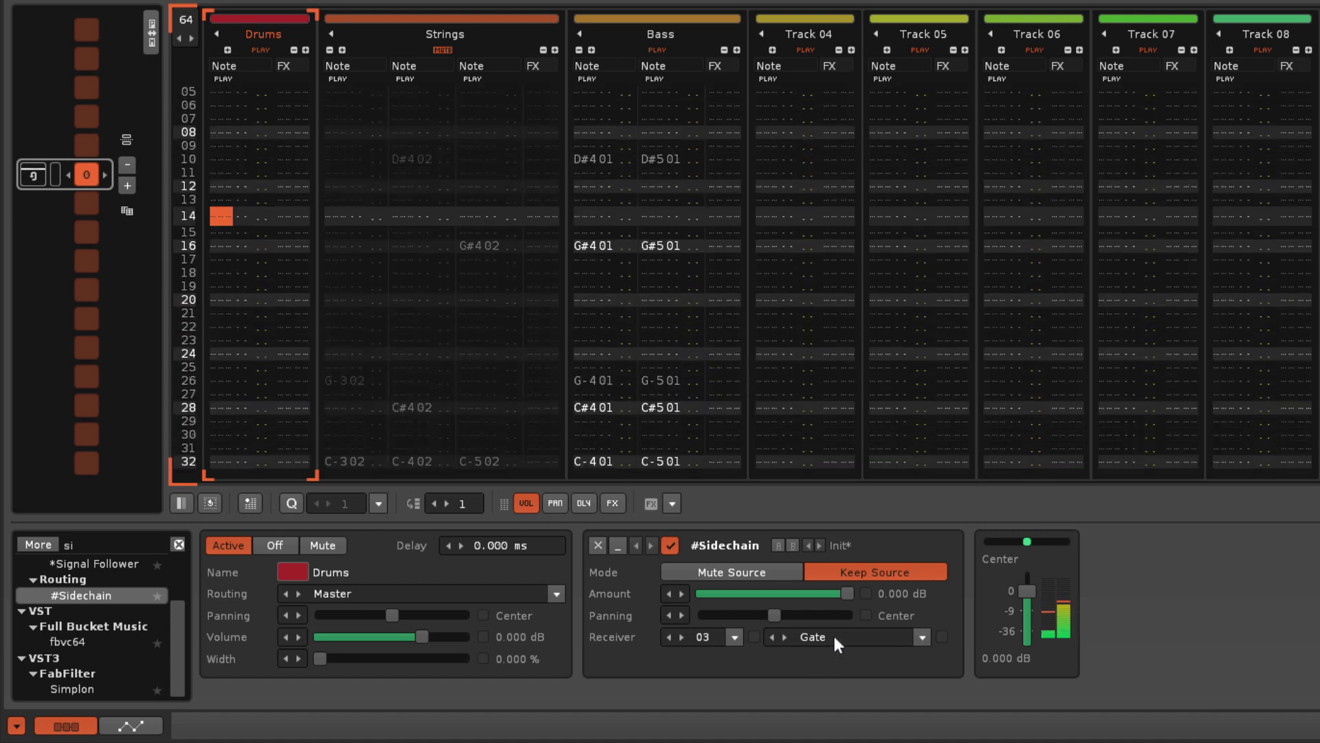
pyautogui.moveTo(843, 592)
pyautogui.mouseDown()
pyautogui.moveTo(718, 592)
pyautogui.moveTo(847, 592)
pyautogui.mouseUp()
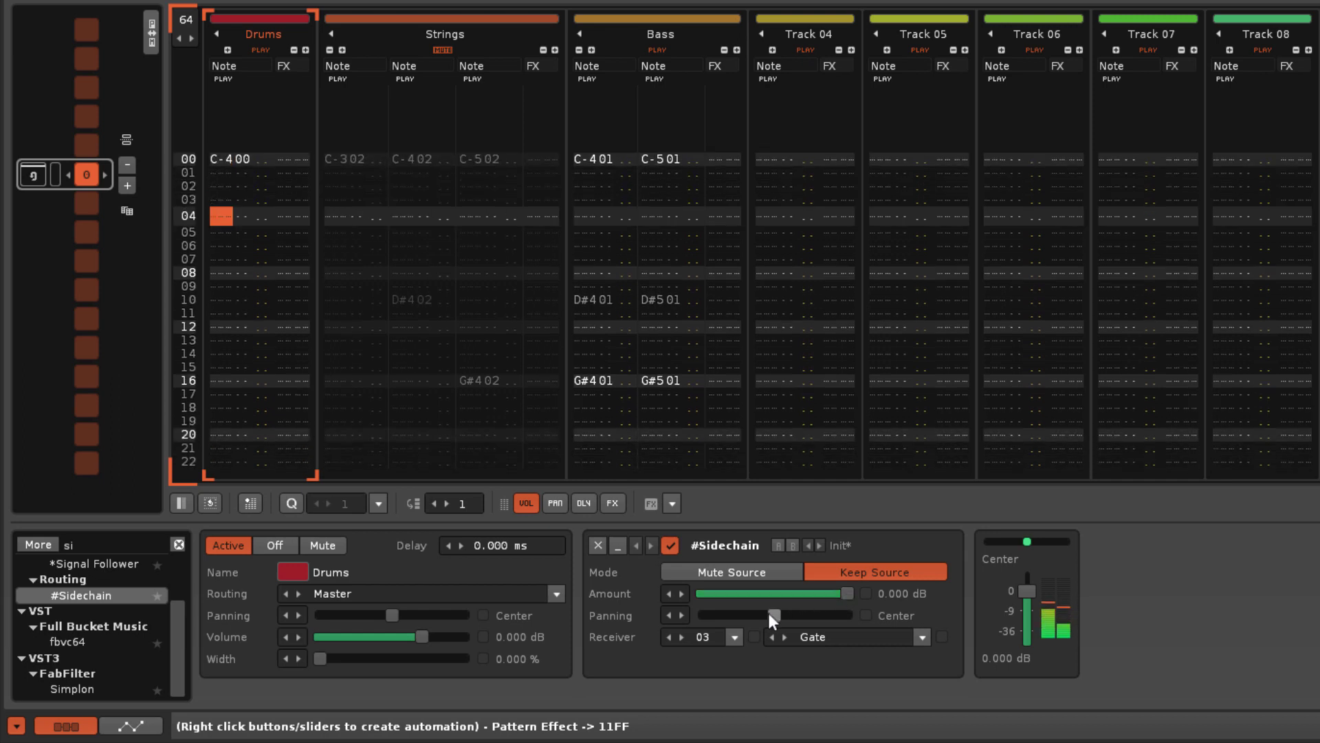
pyautogui.moveTo(769, 613); pyautogui.dragTo(846, 614)
pyautogui.moveTo(392, 615); pyautogui.dragTo(464, 615)
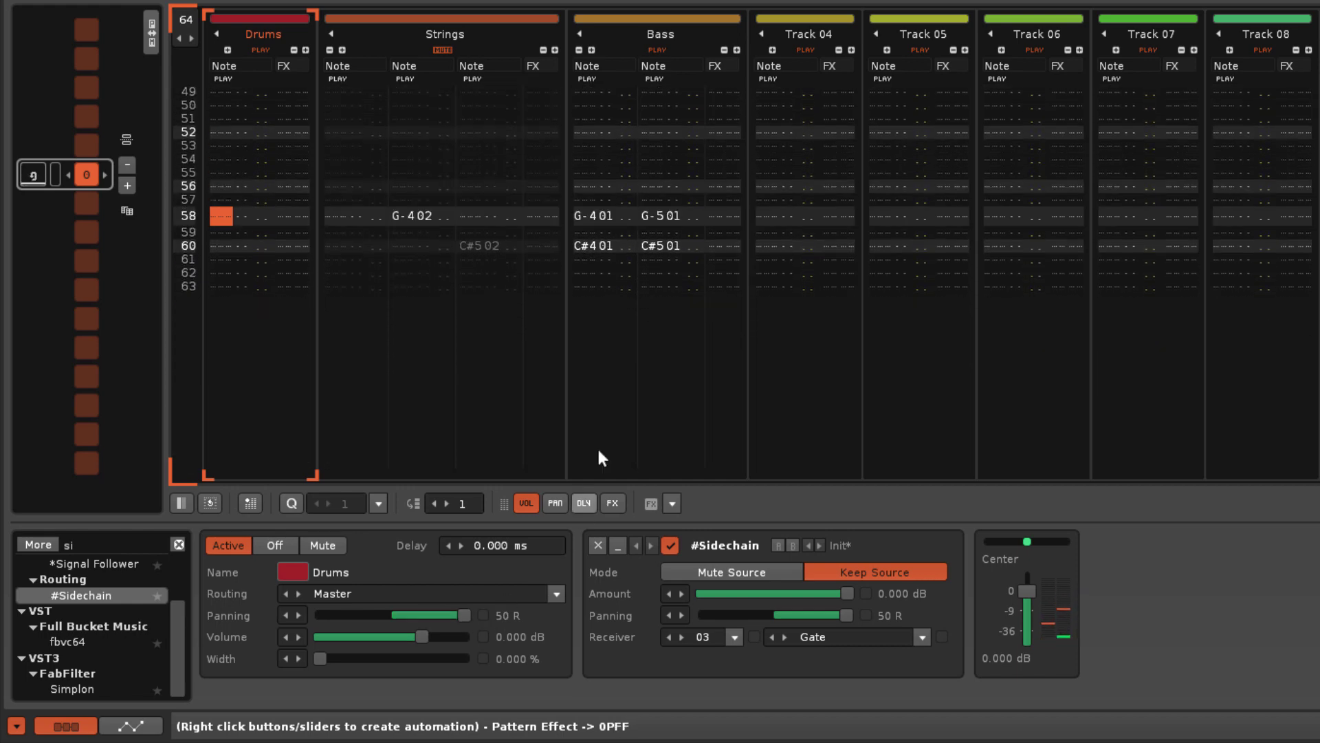
pyautogui.click(582, 225)
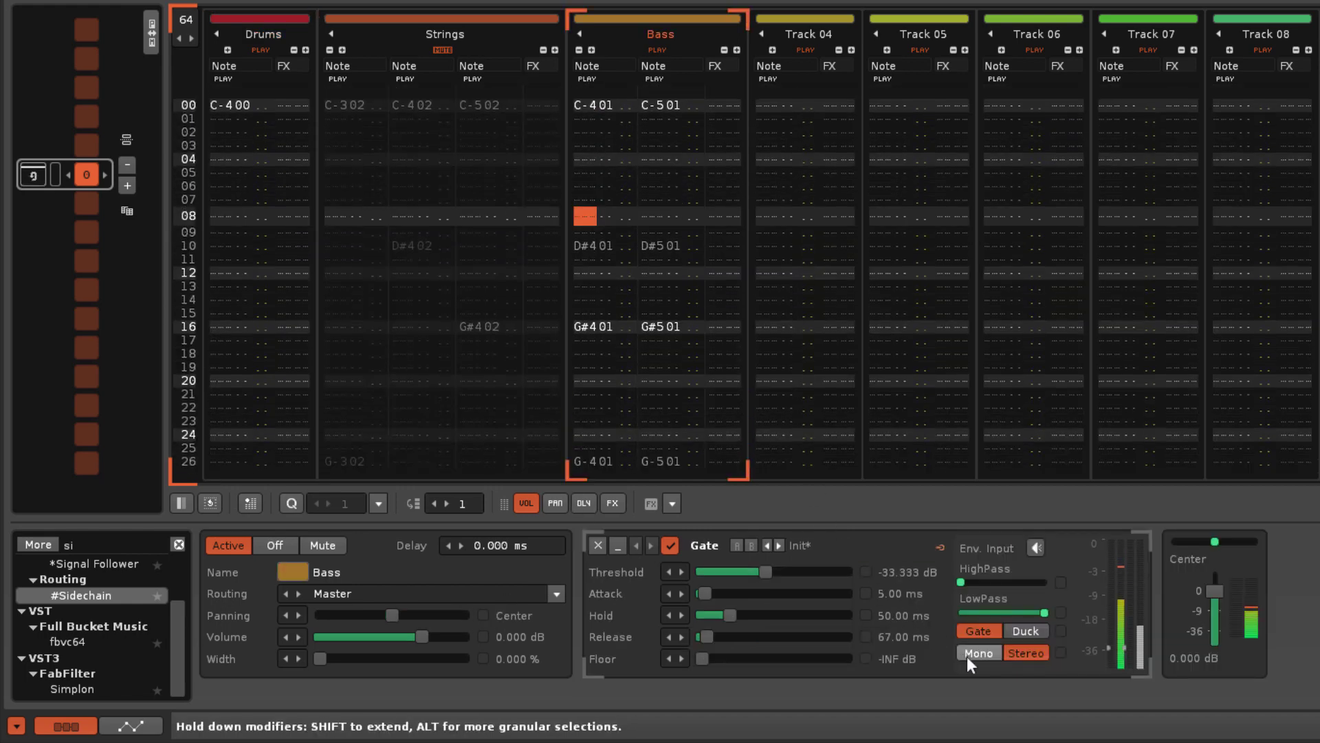
# Switch the Bass track's Gate to Mono processing
pyautogui.click(966, 656)
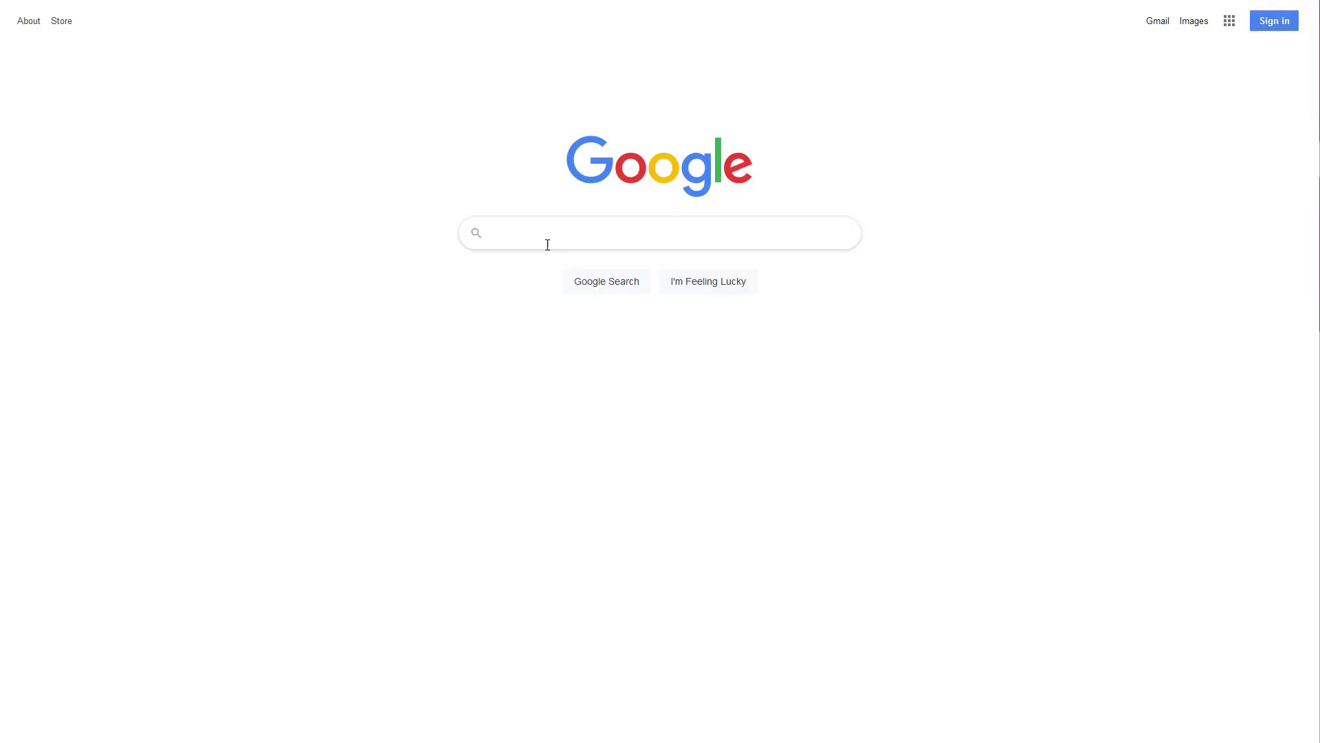
# Search Google for 'sidechain compression' and scroll down through the results
pyautogui.click(544, 242)
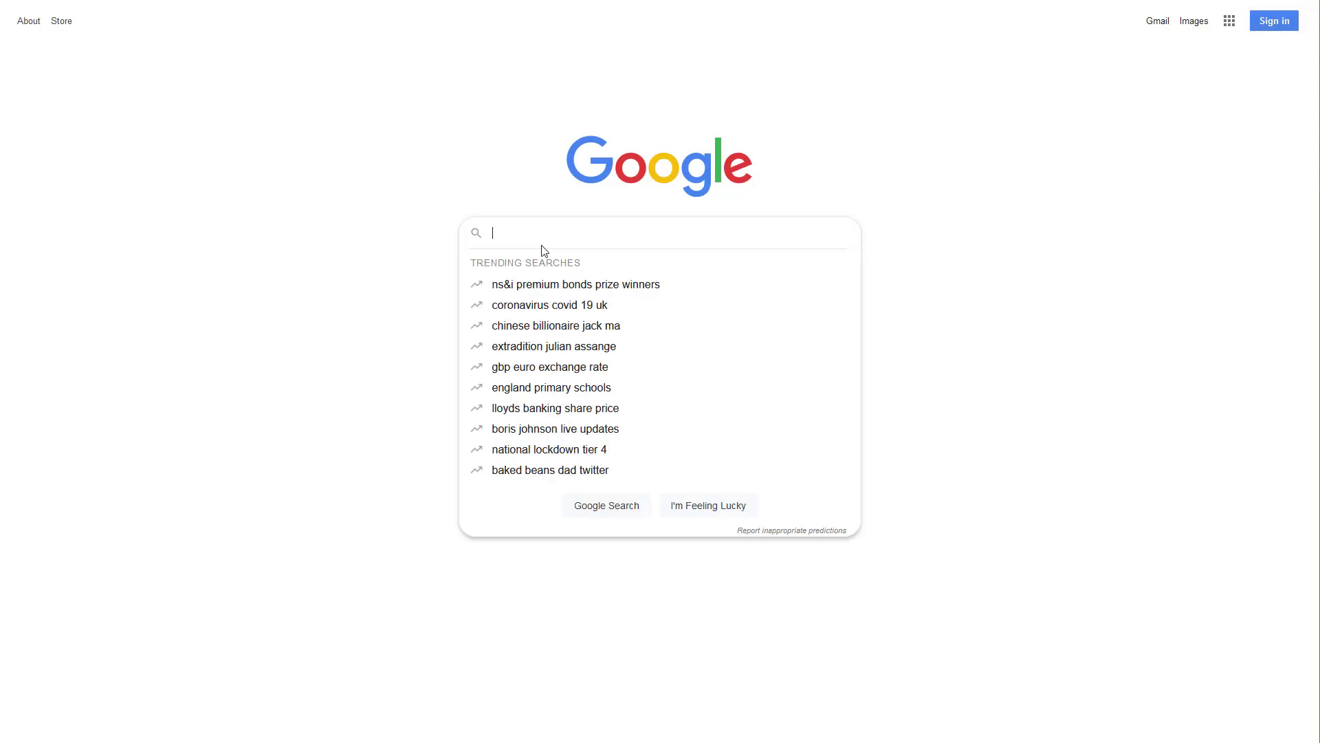
pyautogui.write('sidechain compression')
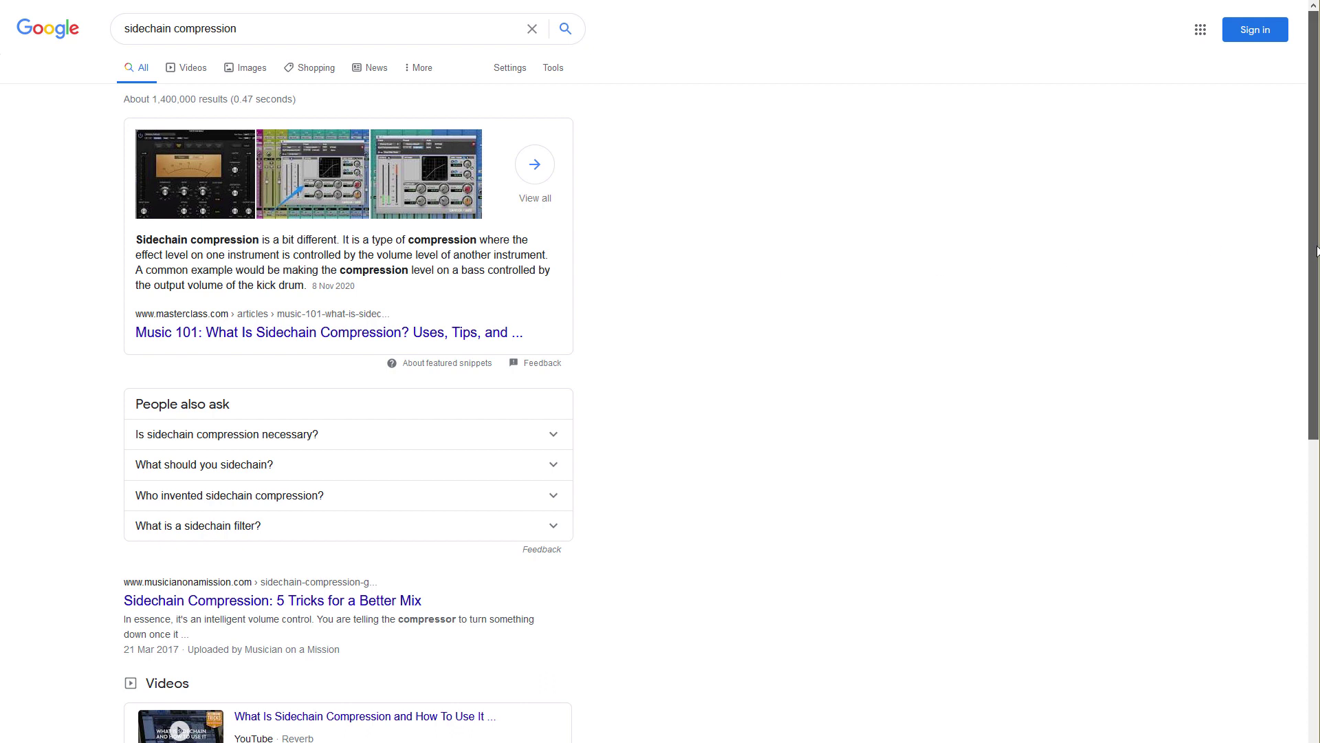
pyautogui.moveTo(1317, 250); pyautogui.dragTo(1317, 707)
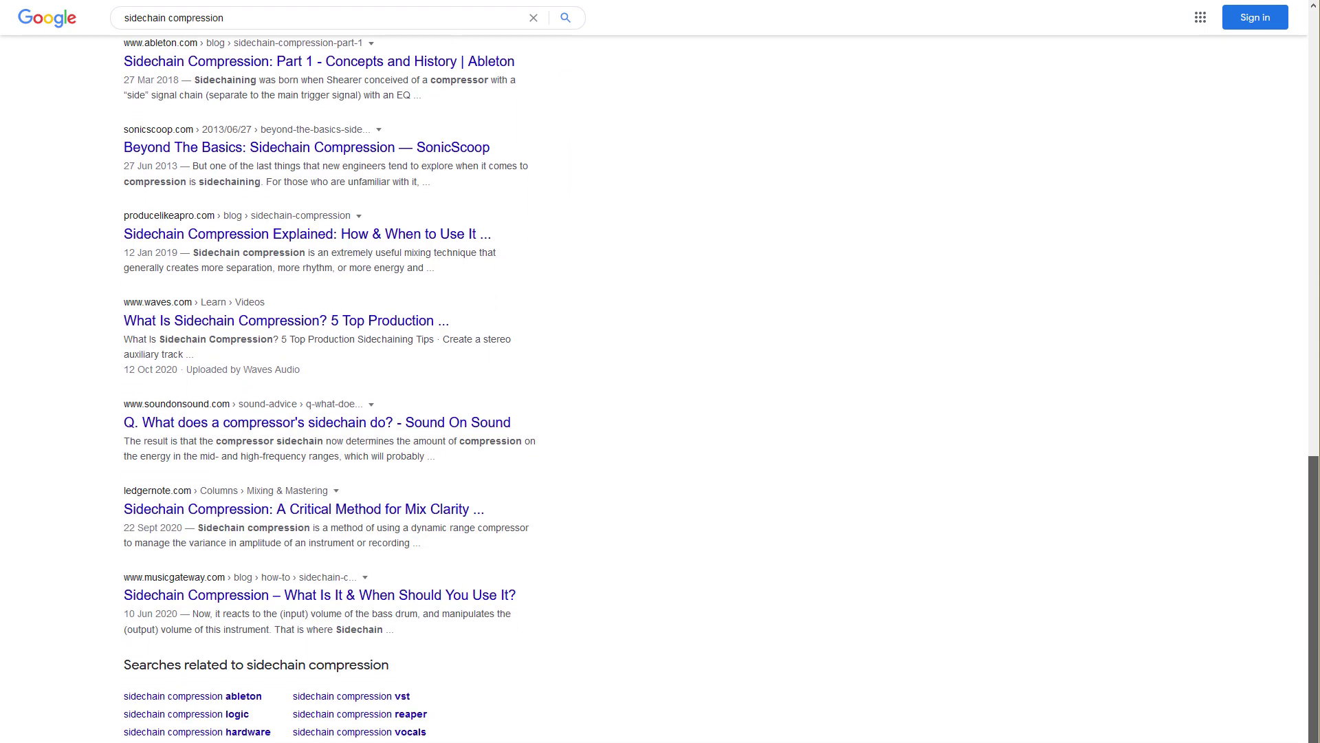